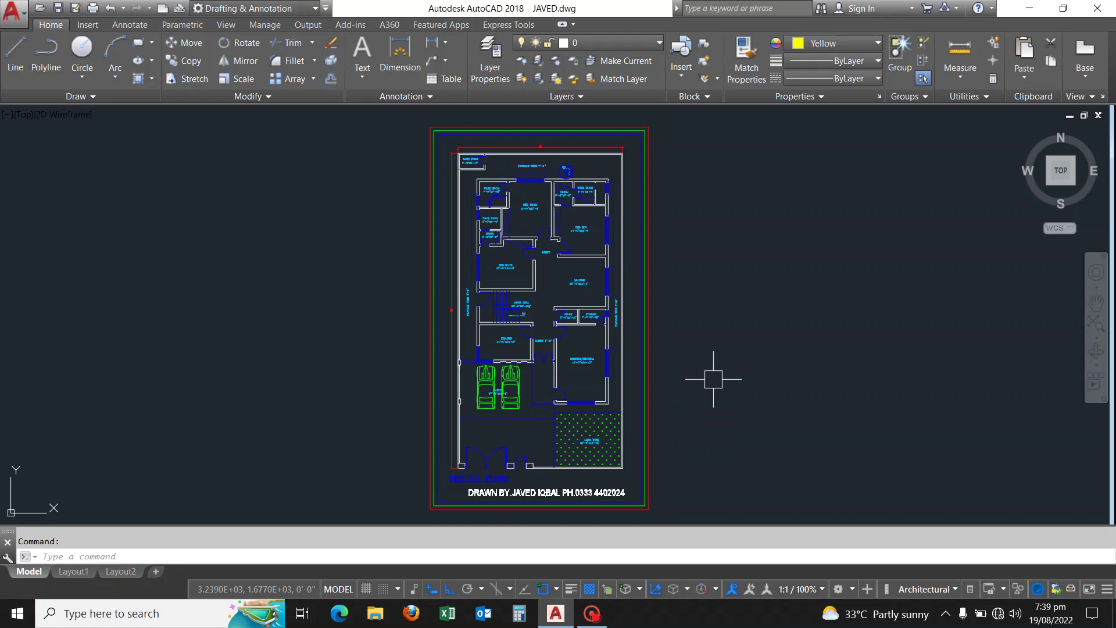
# Zoom and pan to centre the ground-floor plan in the view.
pyautogui.scroll(-3, 715, 384)
pyautogui.scroll(3, 689, 320)
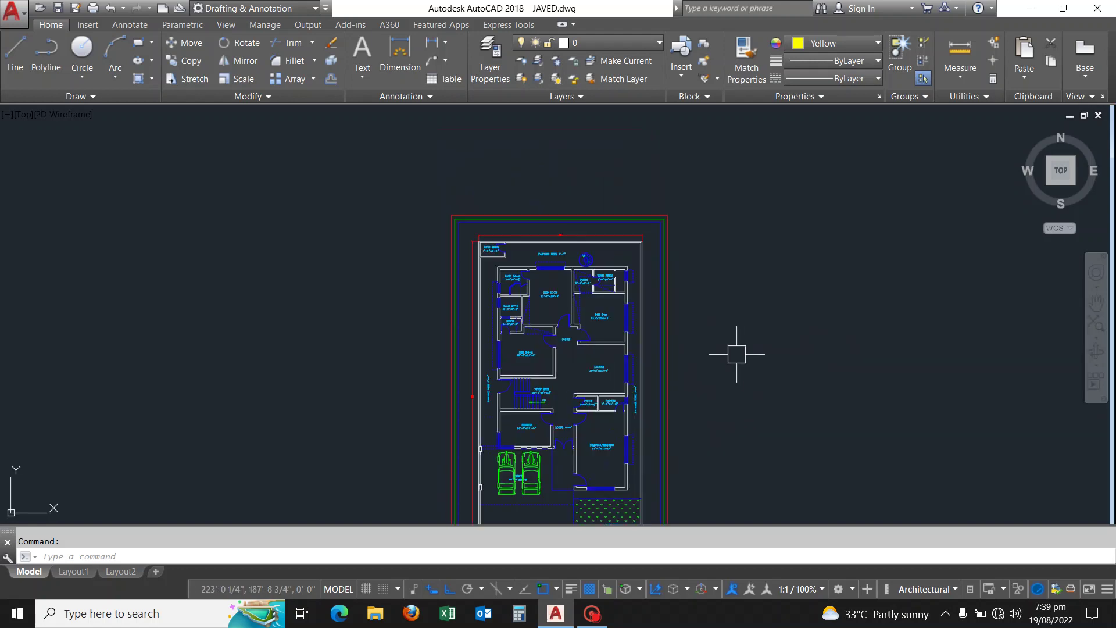
pyautogui.scroll(2, 737, 351)
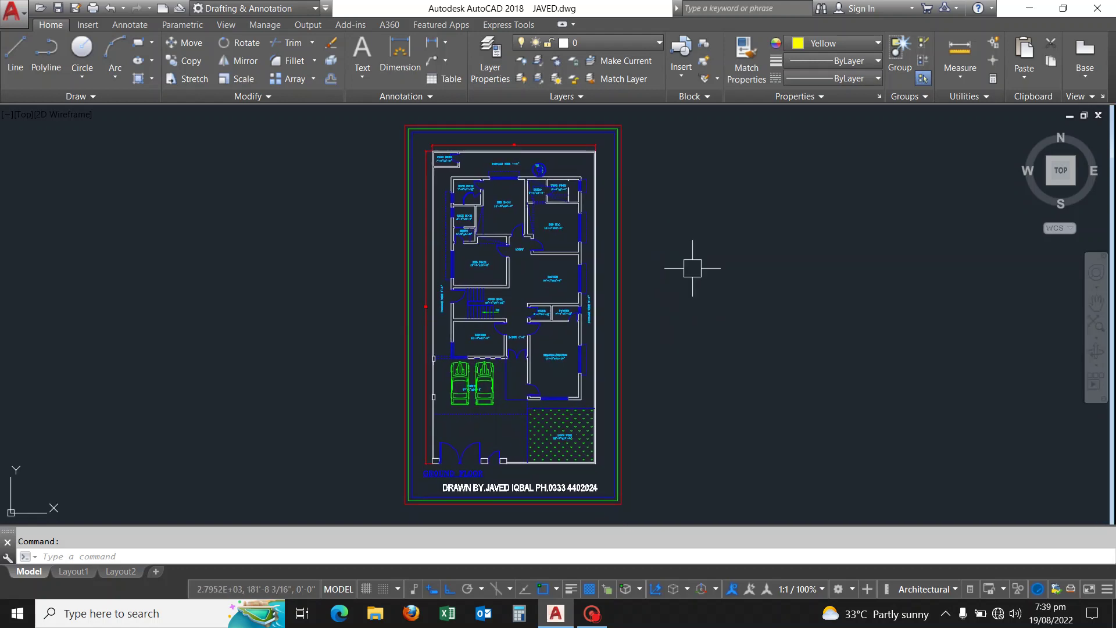
pyautogui.moveTo(691, 268); pyautogui.dragTo(687, 279, button='middle')
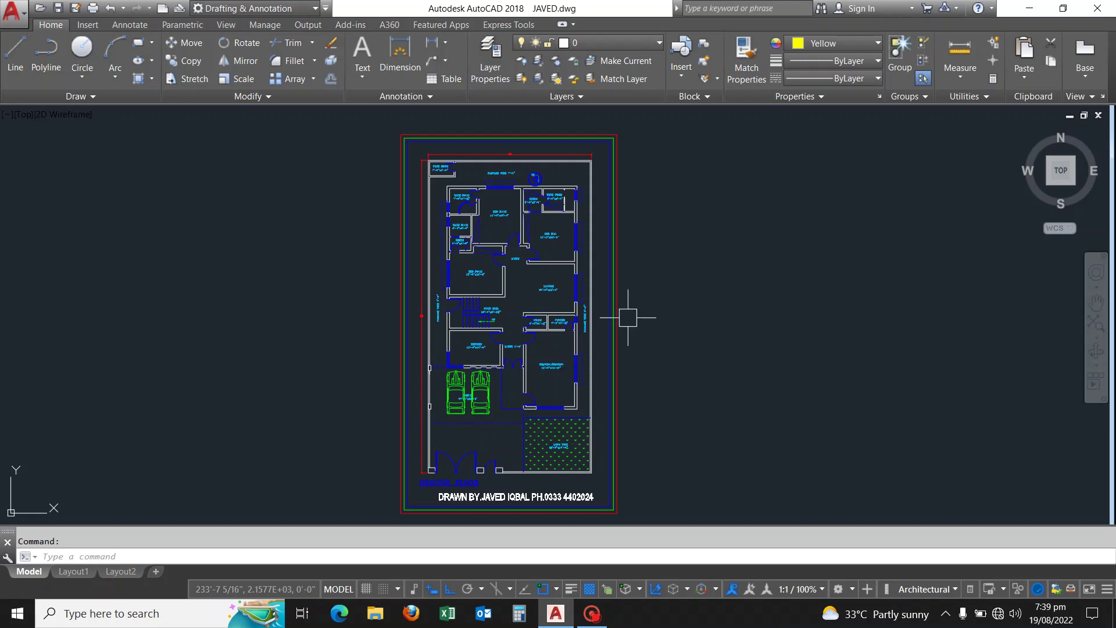
pyautogui.moveTo(596, 330); pyautogui.dragTo(600, 324, button='middle')
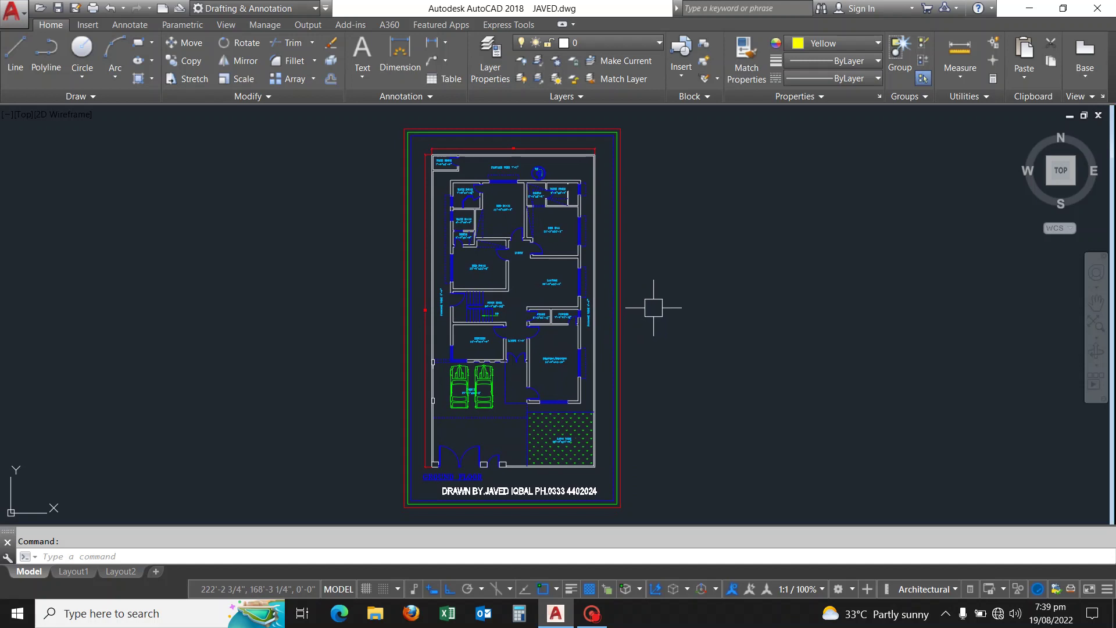
pyautogui.moveTo(656, 304)
pyautogui.mouseDown(button='middle')
pyautogui.moveTo(546, 299)
pyautogui.moveTo(580, 311)
pyautogui.moveTo(641, 306)
pyautogui.mouseUp(button='middle')
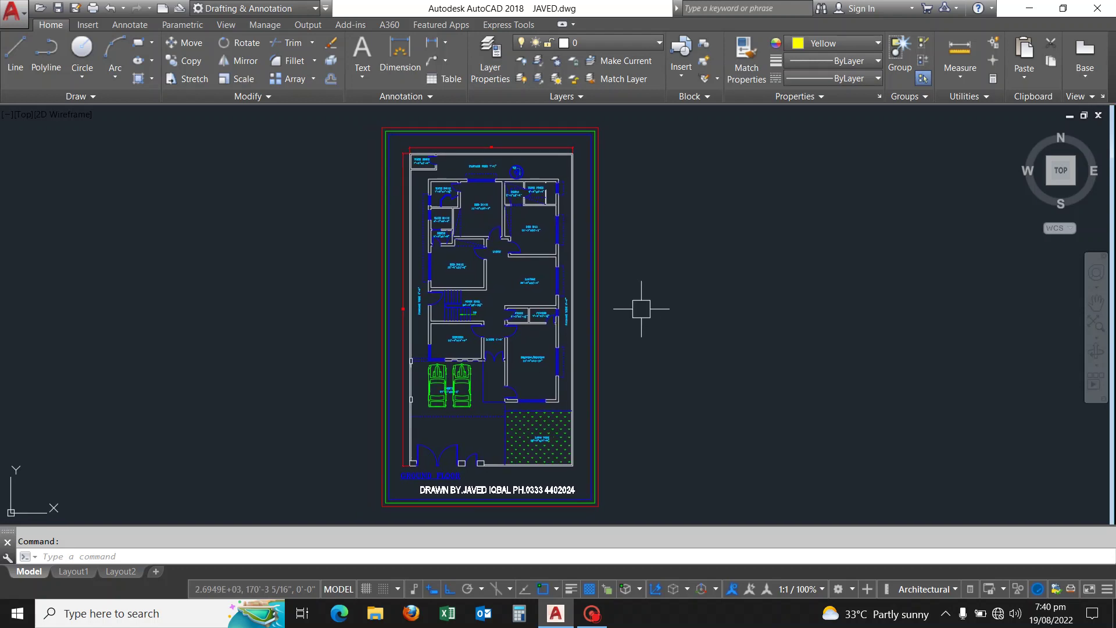
# Start a plot of the model using the DWG To PDF.pc3 printer.
pyautogui.hotkey('ctrl', 'p')
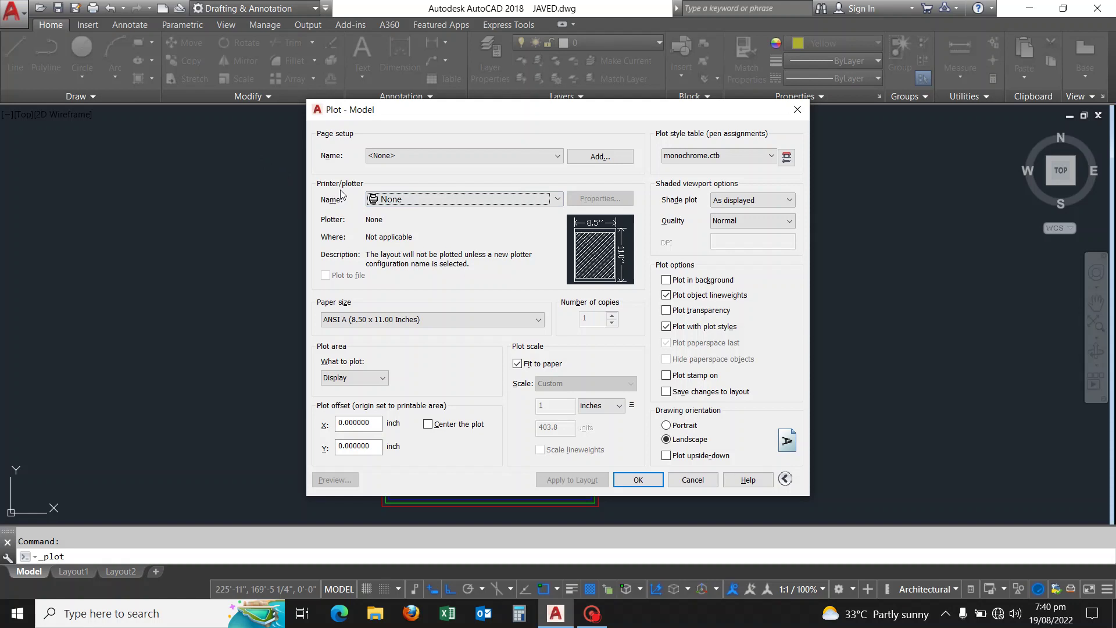
pyautogui.click(557, 201)
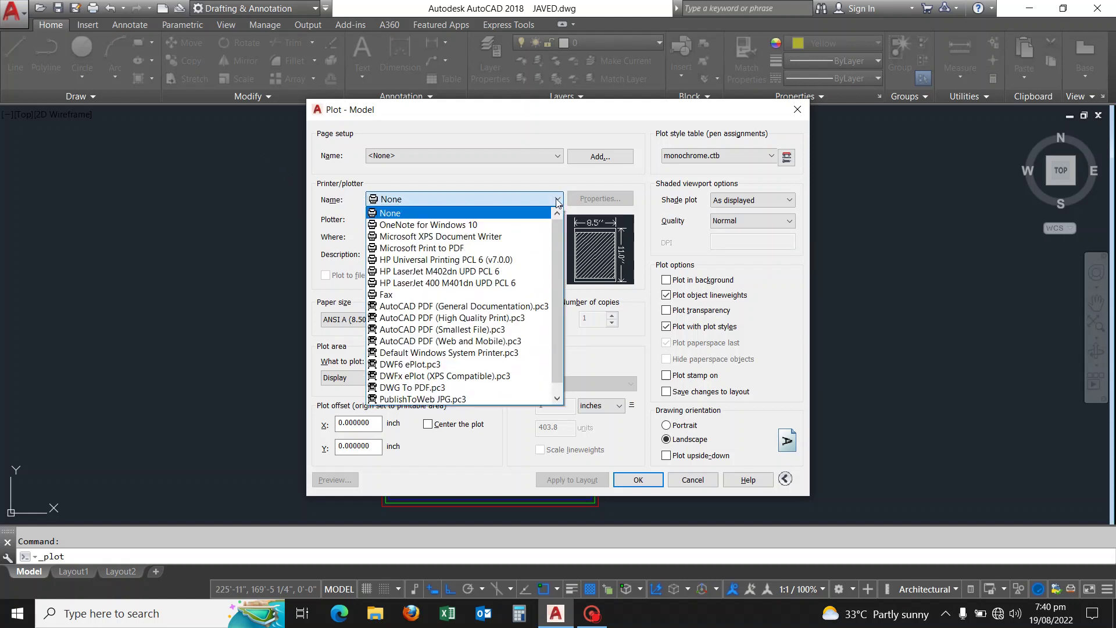
pyautogui.click(435, 388)
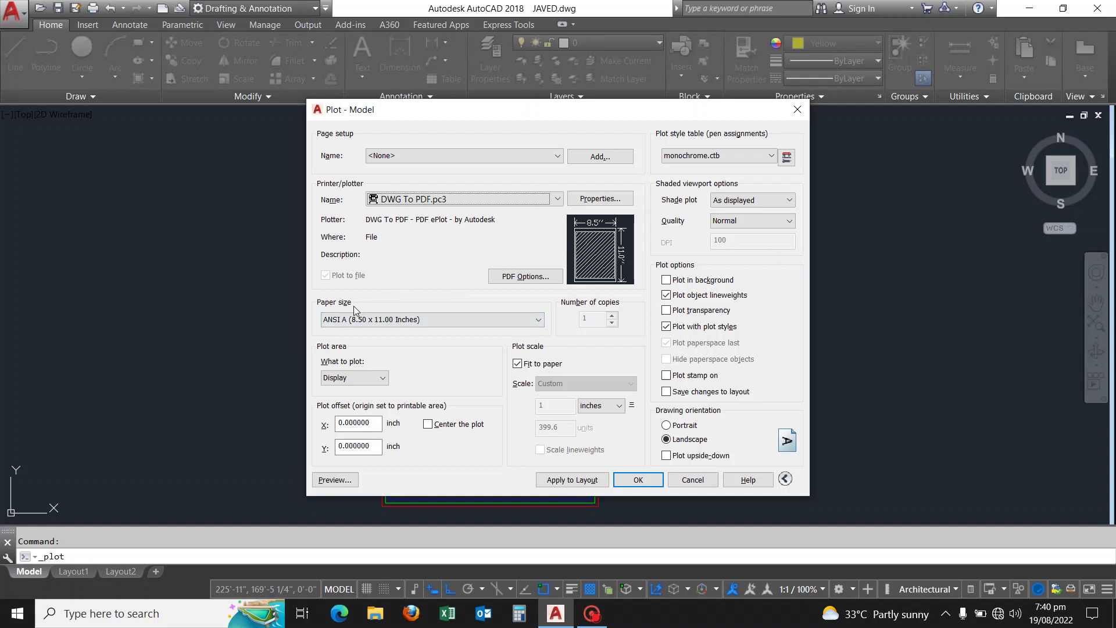
# Choose ISO A3 (420.00 x 297.00 MM) from the paper size list.
pyautogui.click(538, 321)
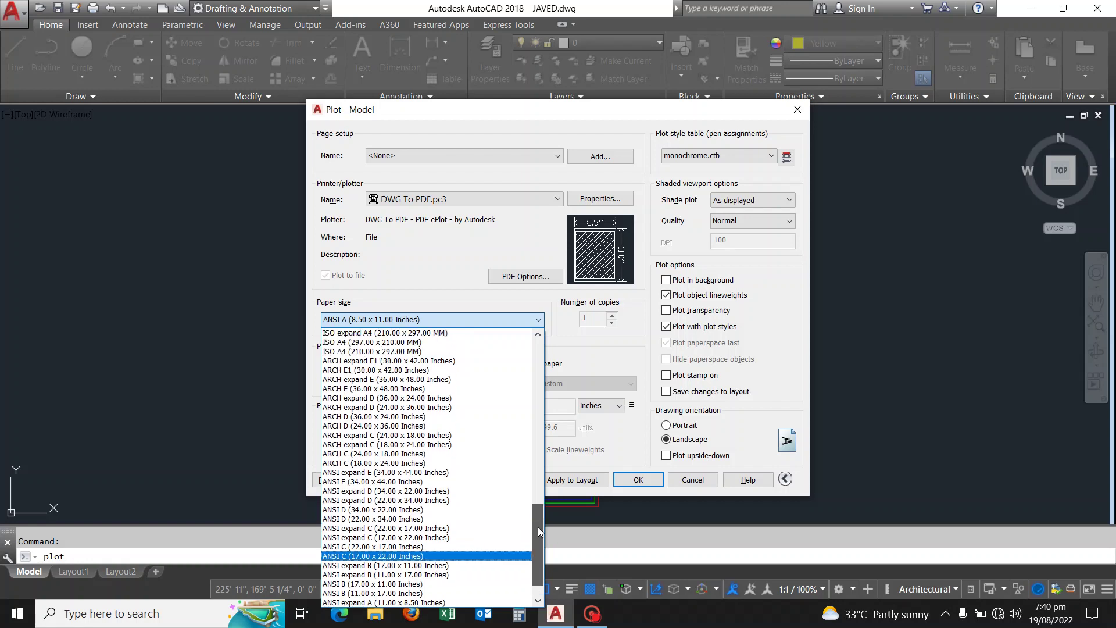
pyautogui.moveTo(538, 537); pyautogui.dragTo(532, 563)
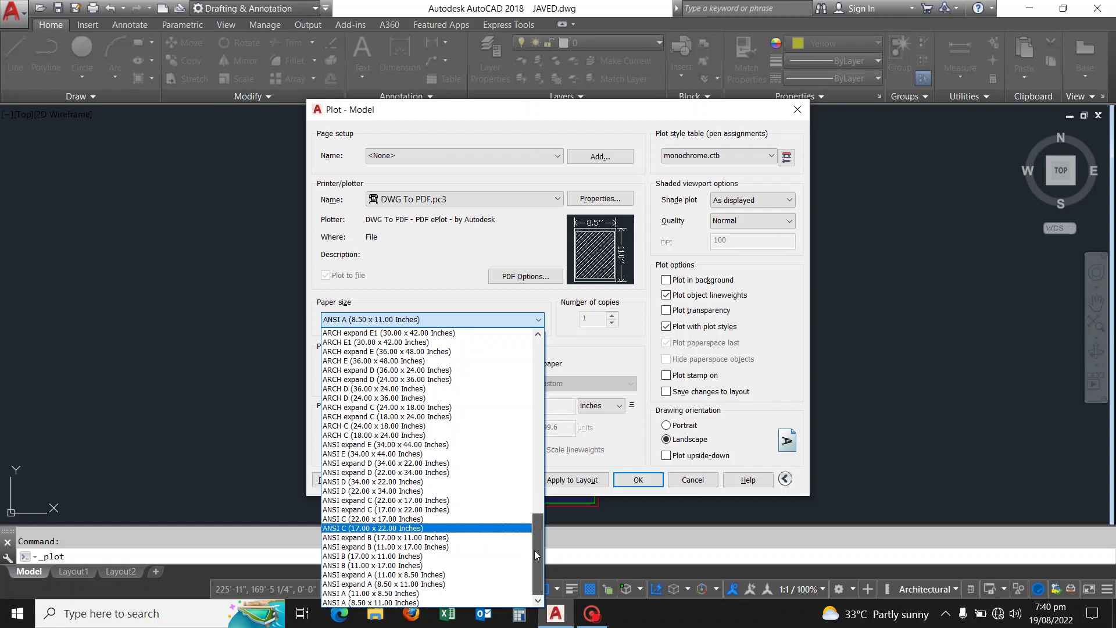
pyautogui.moveTo(538, 539); pyautogui.dragTo(542, 501)
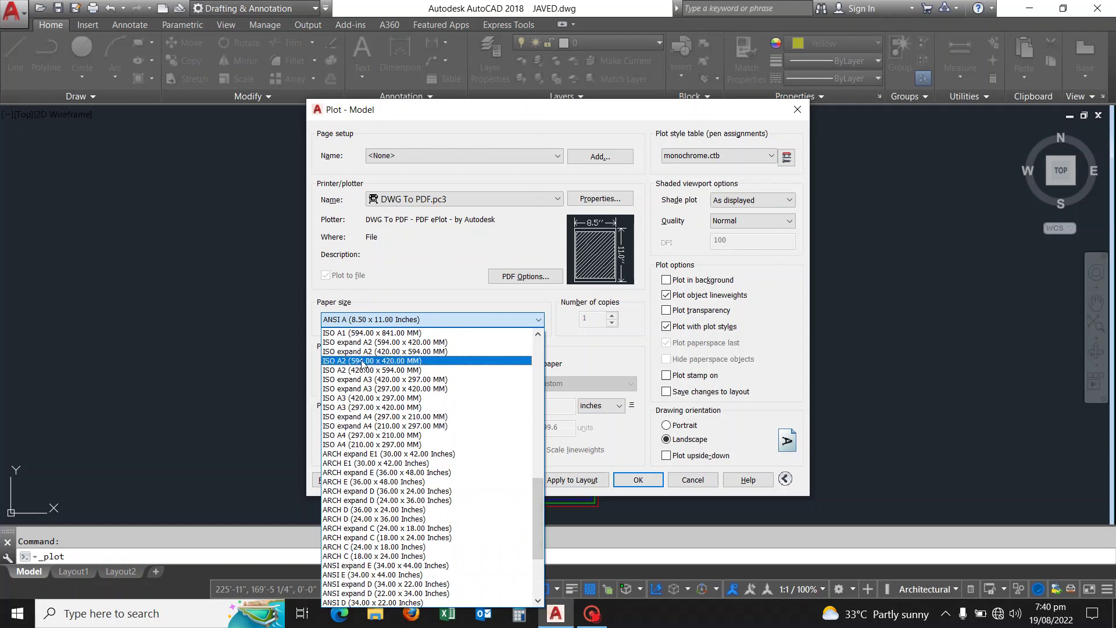
pyautogui.click(539, 334)
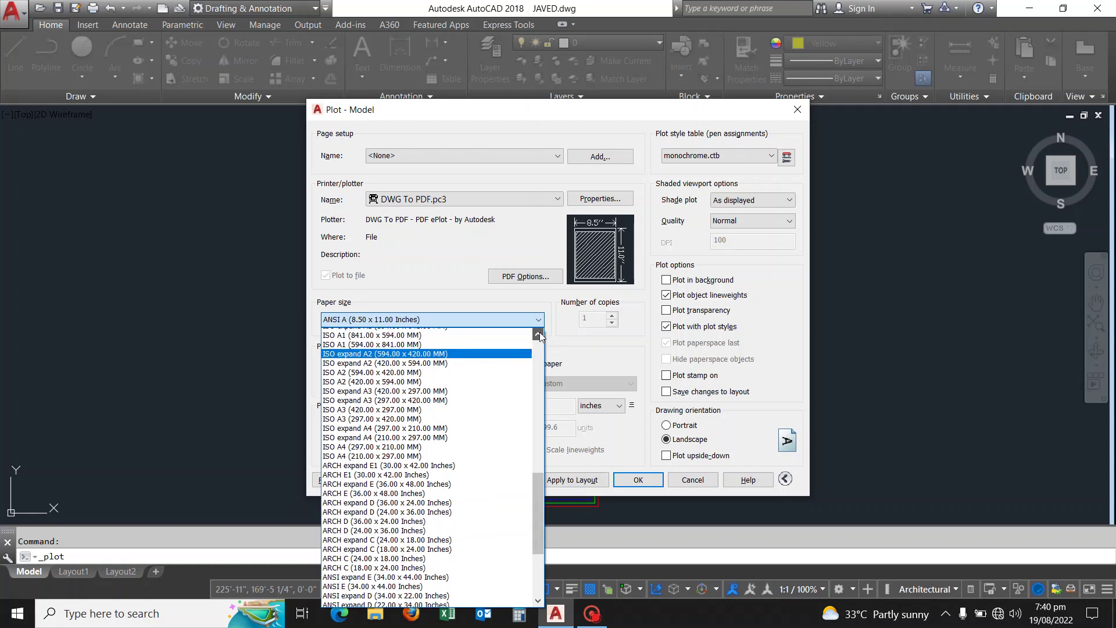
pyautogui.click(538, 334)
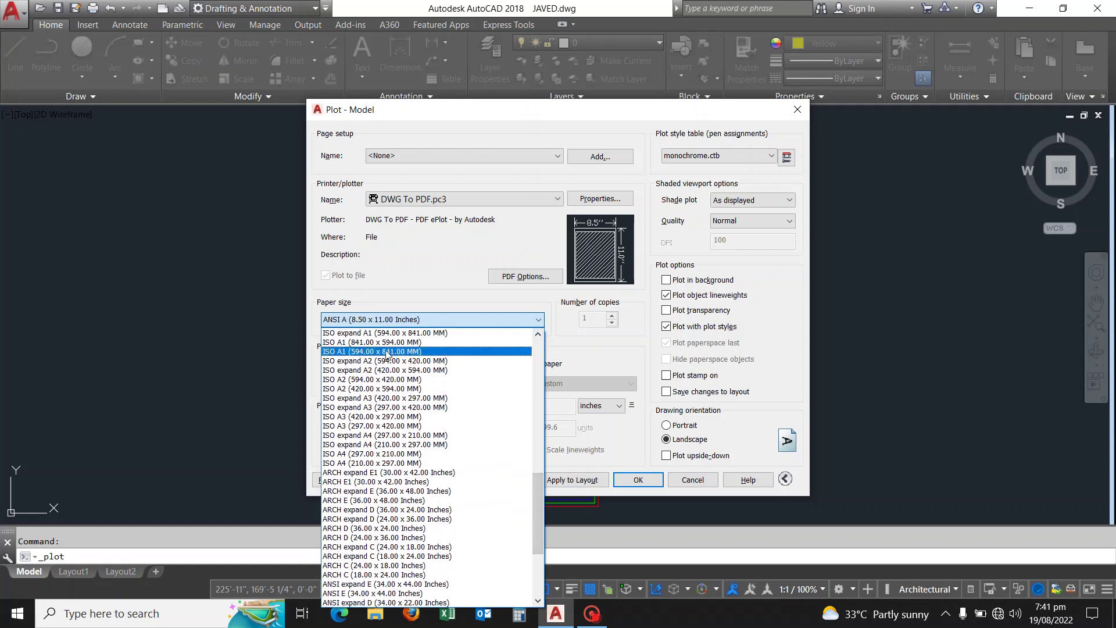
pyautogui.click(357, 417)
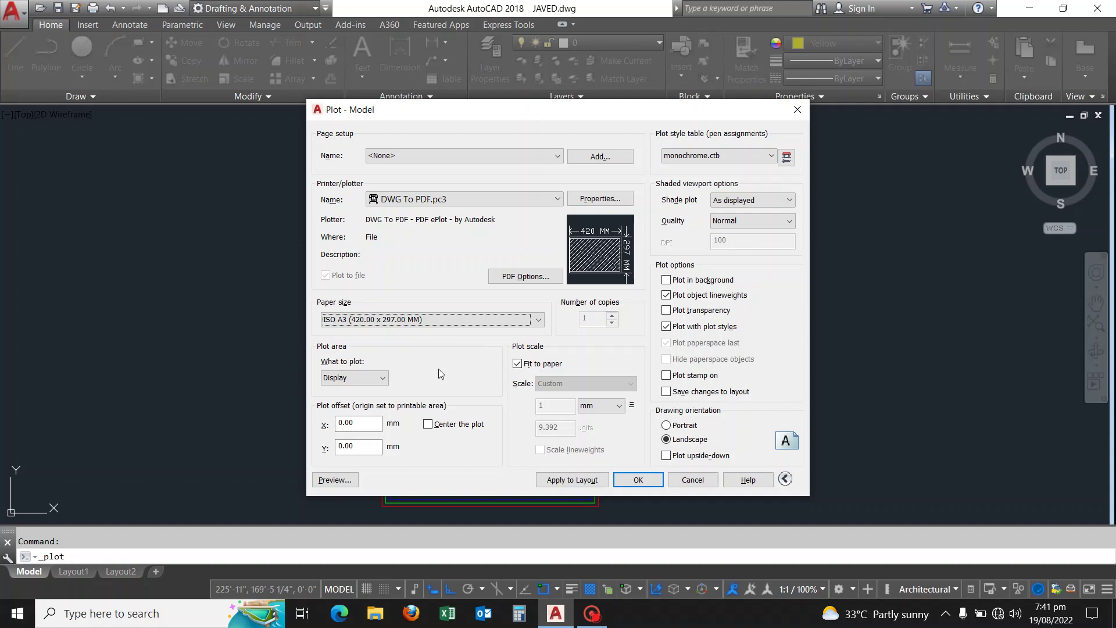
# Plot a Window picked from the plan's top-right corner to its bottom-left corner.
pyautogui.click(383, 379)
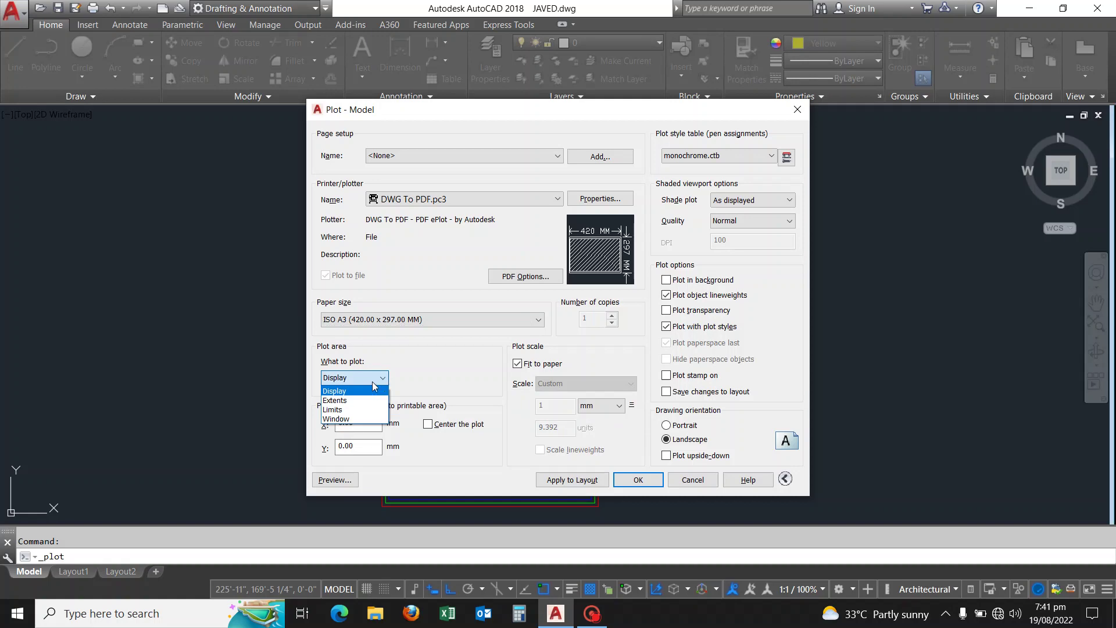
pyautogui.click(346, 419)
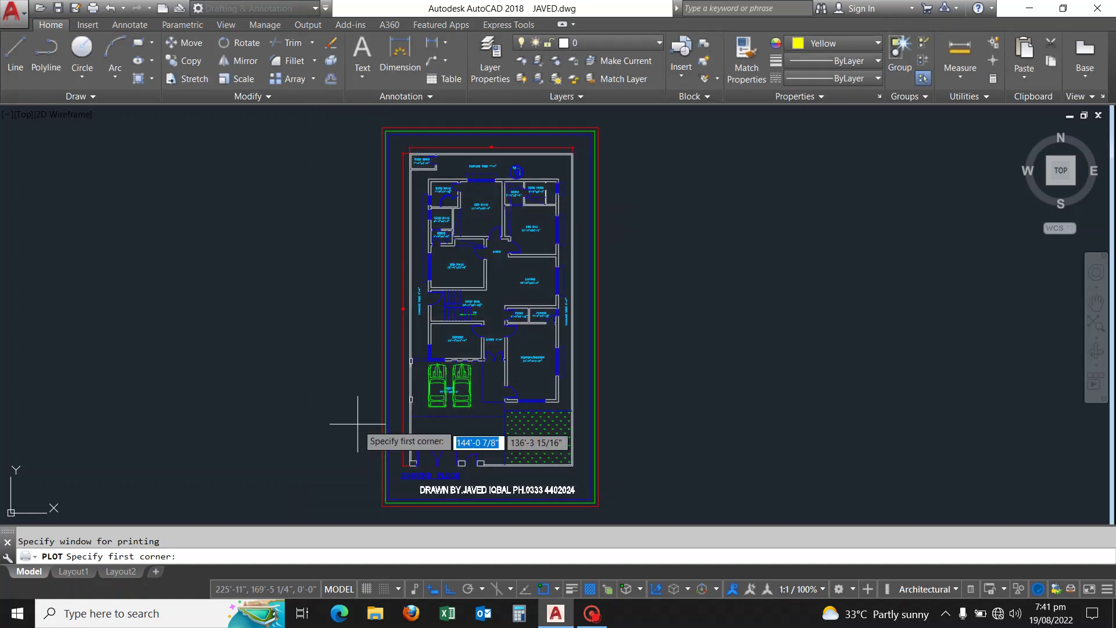
pyautogui.scroll(2, 606, 186)
pyautogui.scroll(-1, 606, 185)
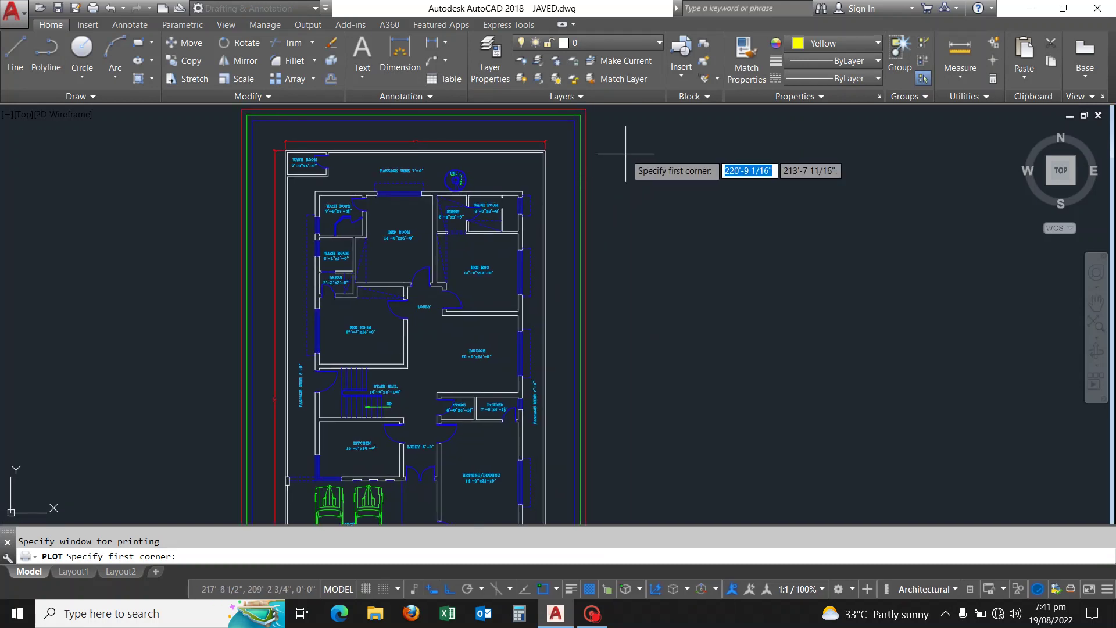
pyautogui.scroll(-1, 604, 175)
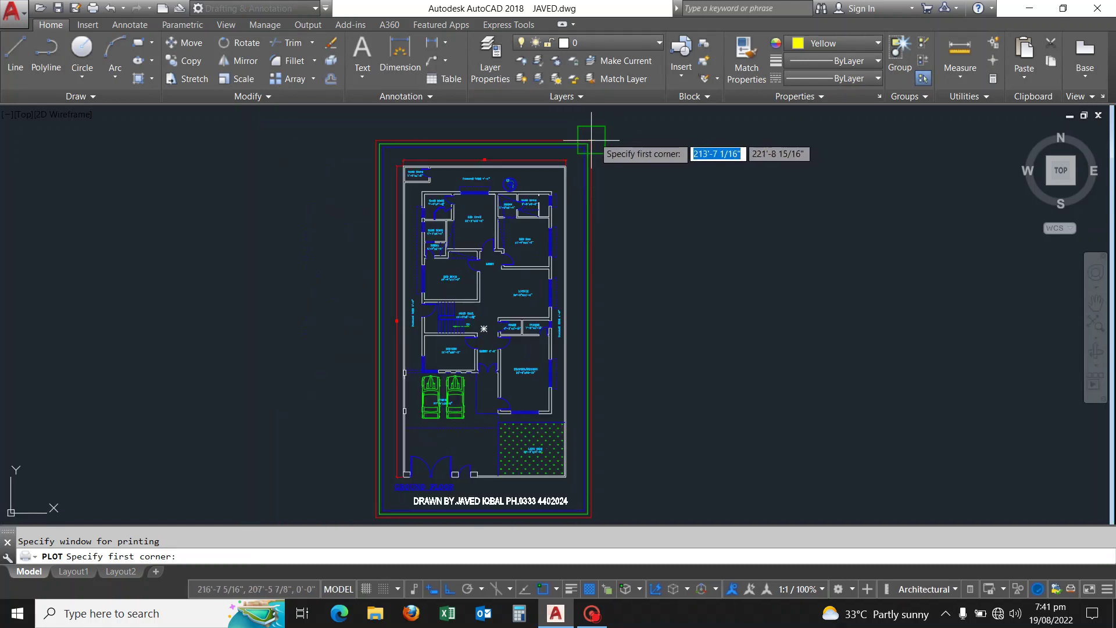
pyautogui.click(591, 140)
pyautogui.scroll(-1, 504, 210)
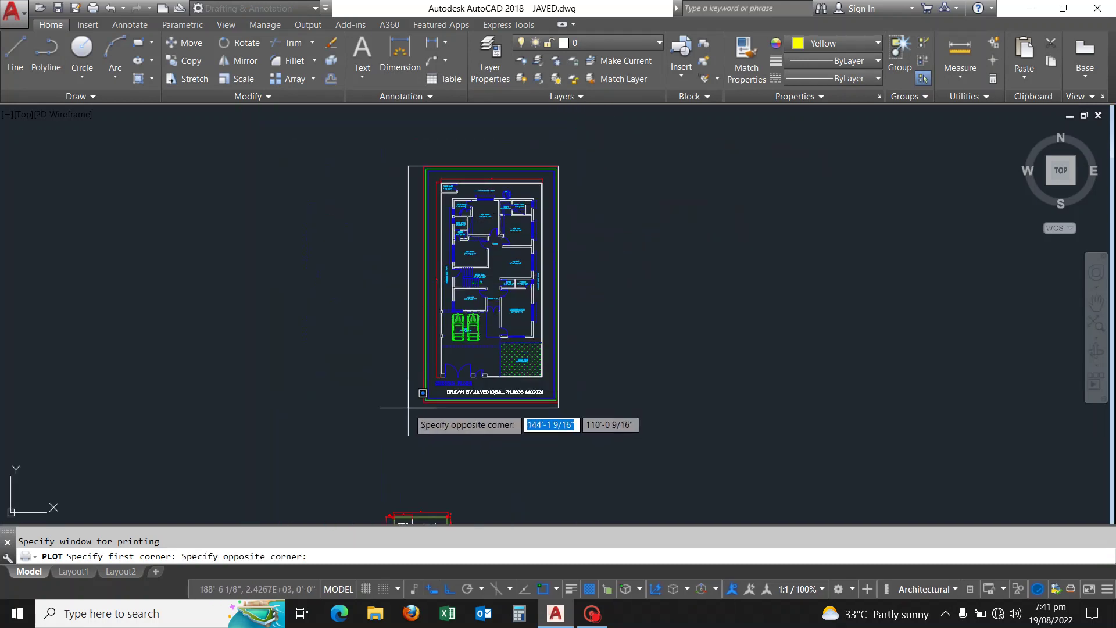
pyautogui.scroll(3, 419, 405)
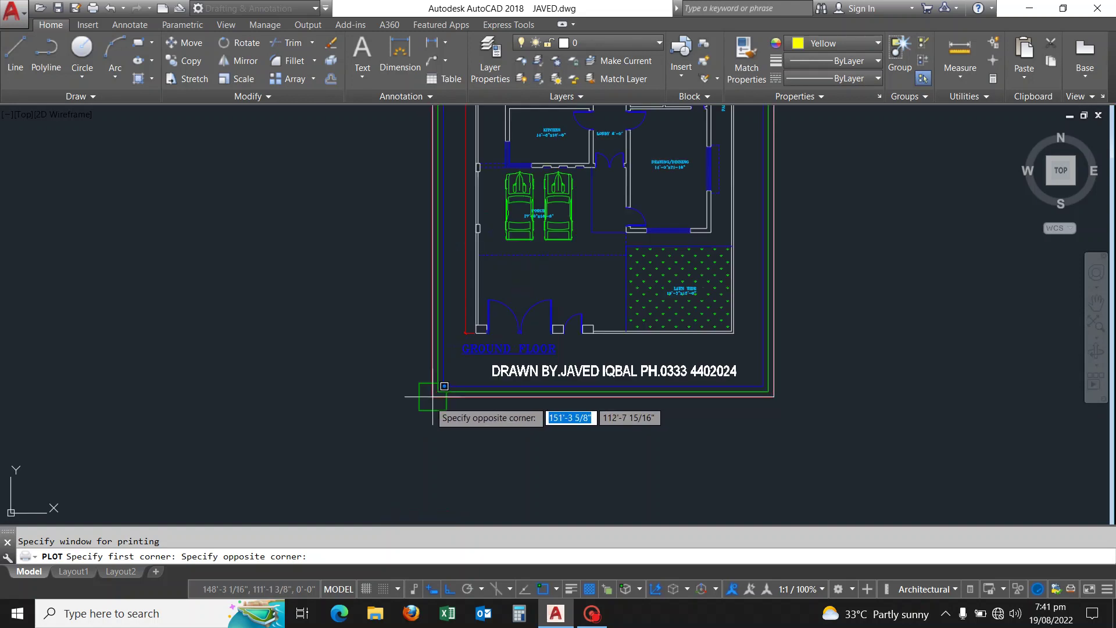
pyautogui.click(432, 397)
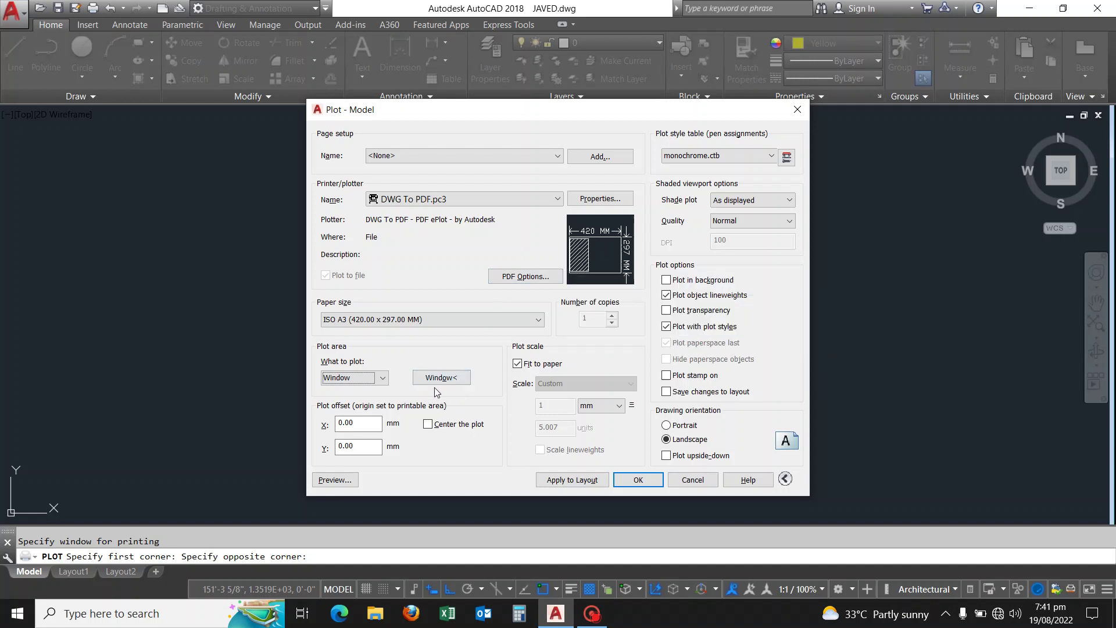
pyautogui.click(333, 479)
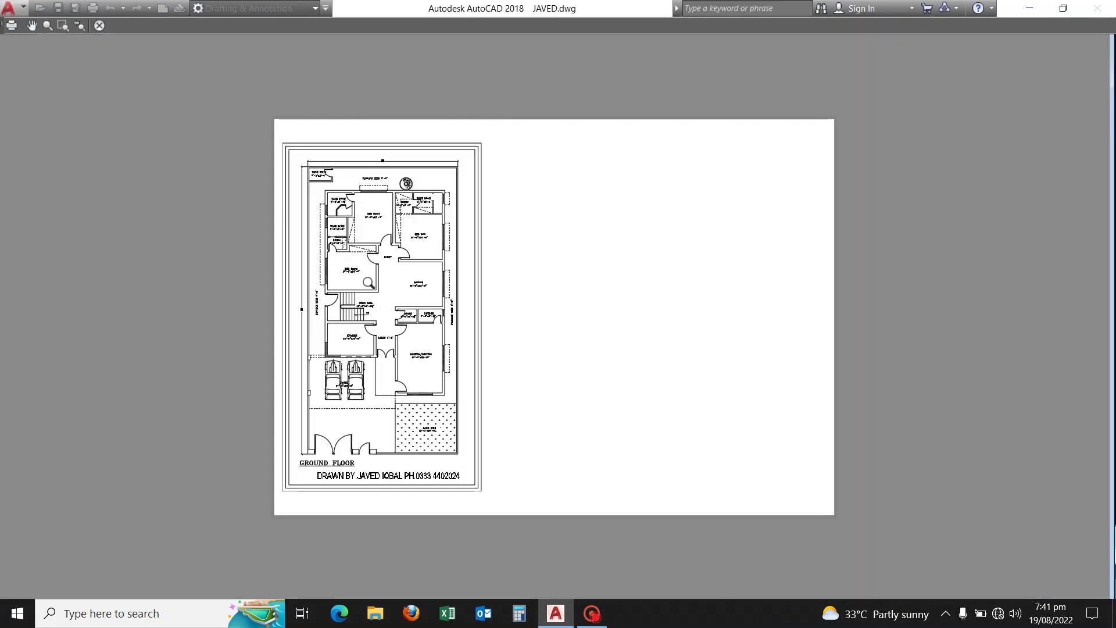
pyautogui.scroll(3, 343, 261)
pyautogui.scroll(2, 343, 262)
pyautogui.scroll(-6, 460, 262)
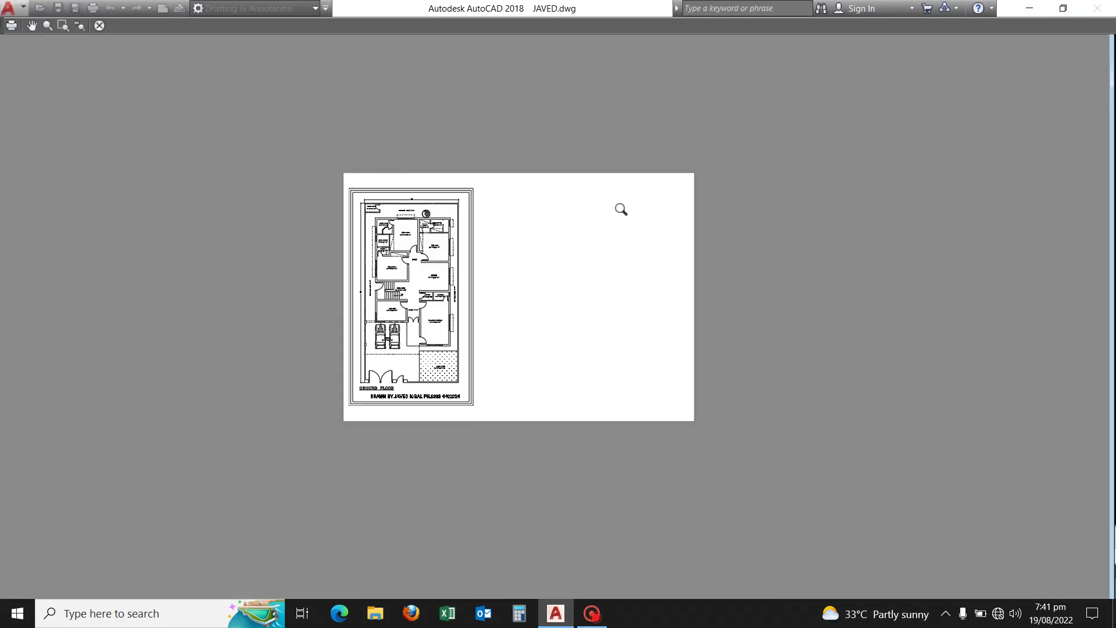
pyautogui.rightClick(541, 276)
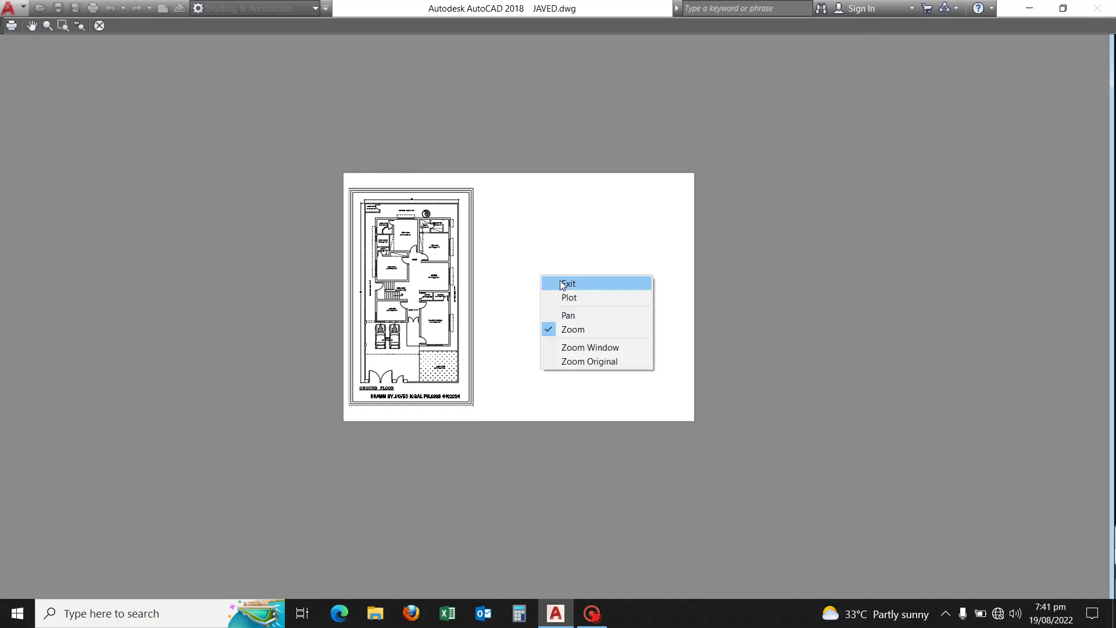
pyautogui.click(563, 284)
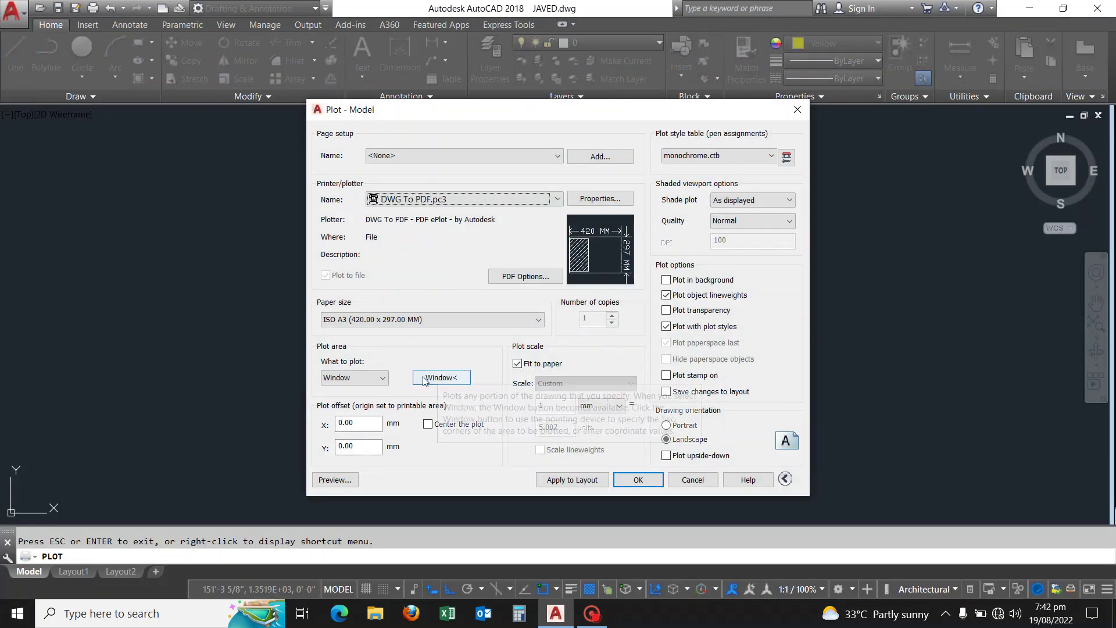
pyautogui.click(428, 424)
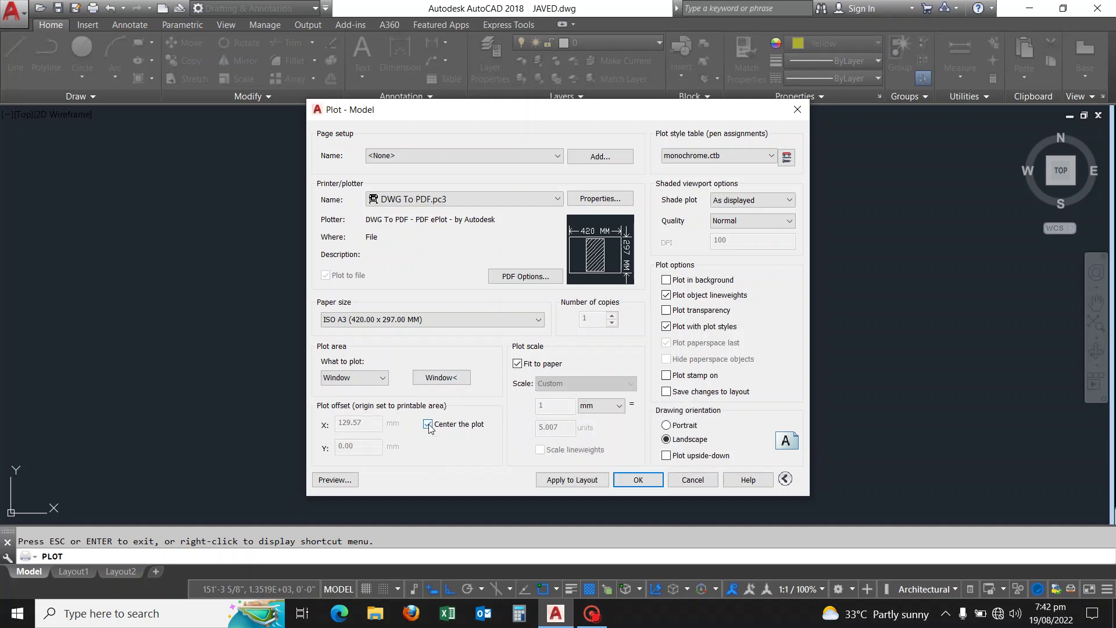
pyautogui.click(342, 482)
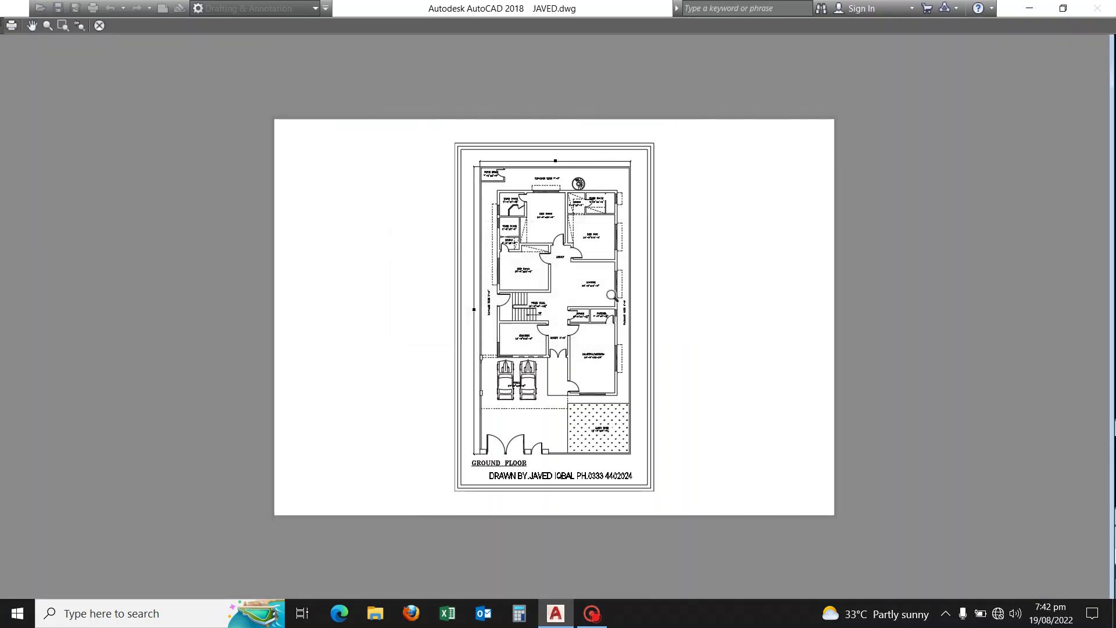
pyautogui.scroll(1, 562, 217)
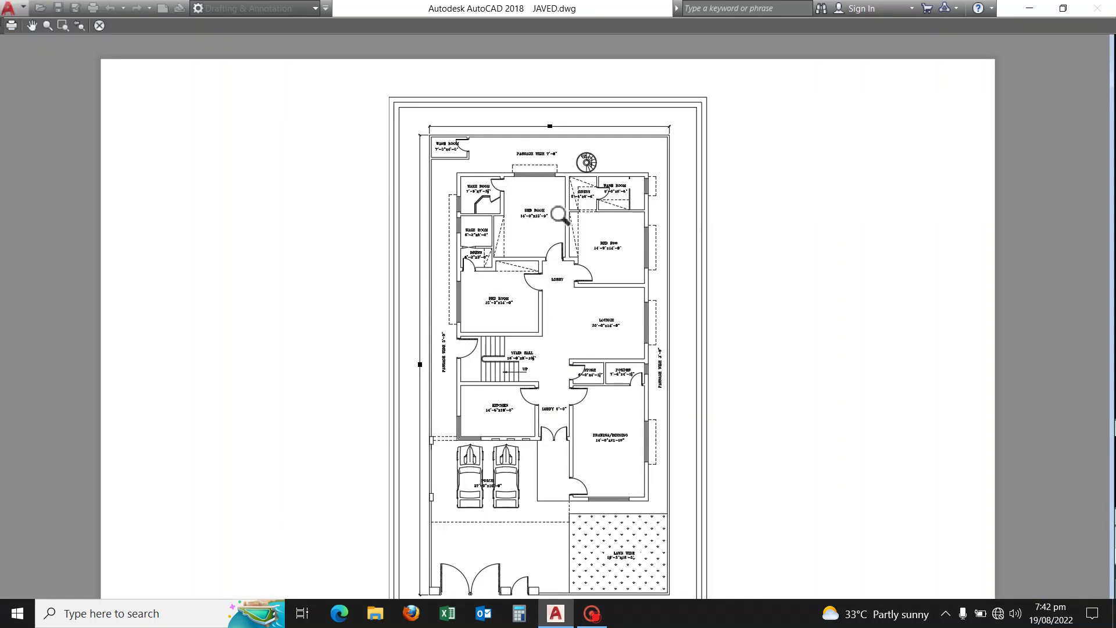
pyautogui.scroll(-1, 604, 193)
pyautogui.rightClick(486, 294)
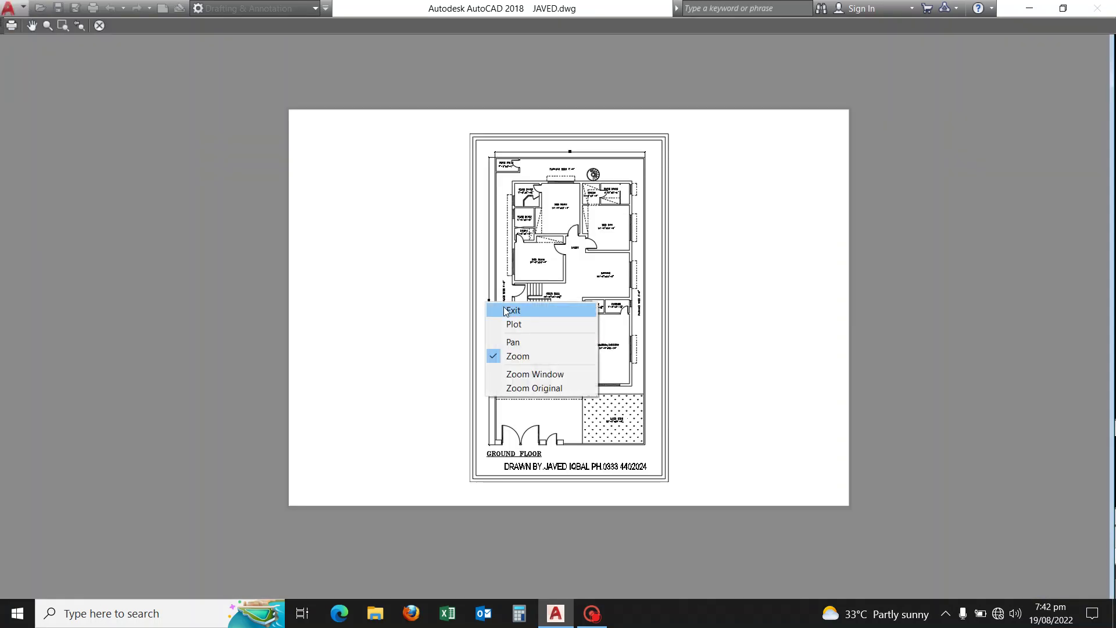
pyautogui.click(495, 309)
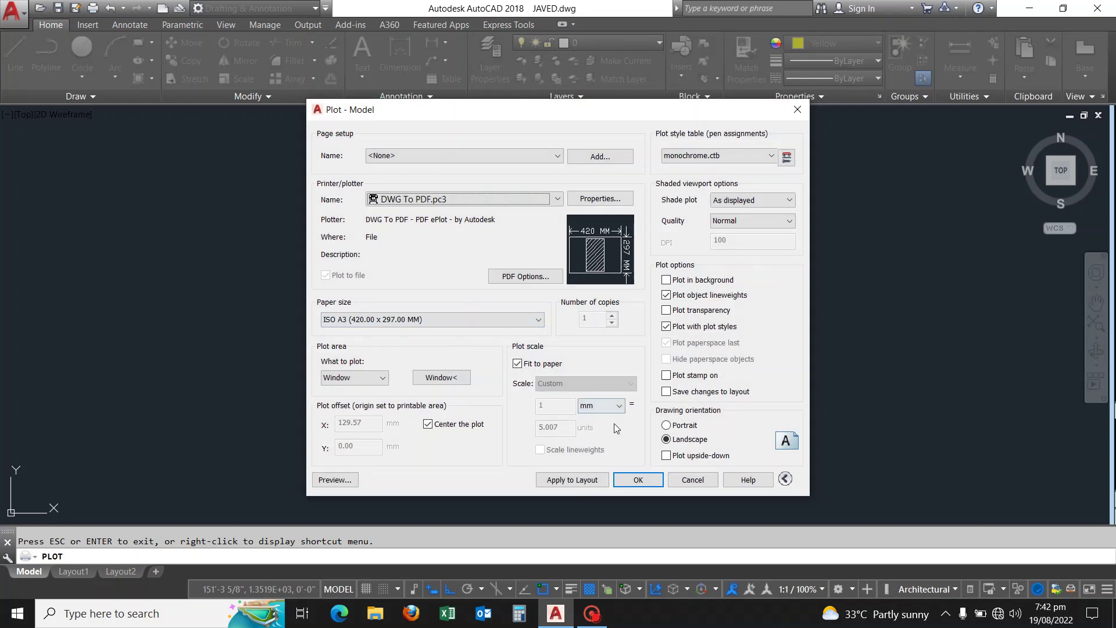
# Set plot units to inches and try portrait and landscape orientations.
pyautogui.click(619, 405)
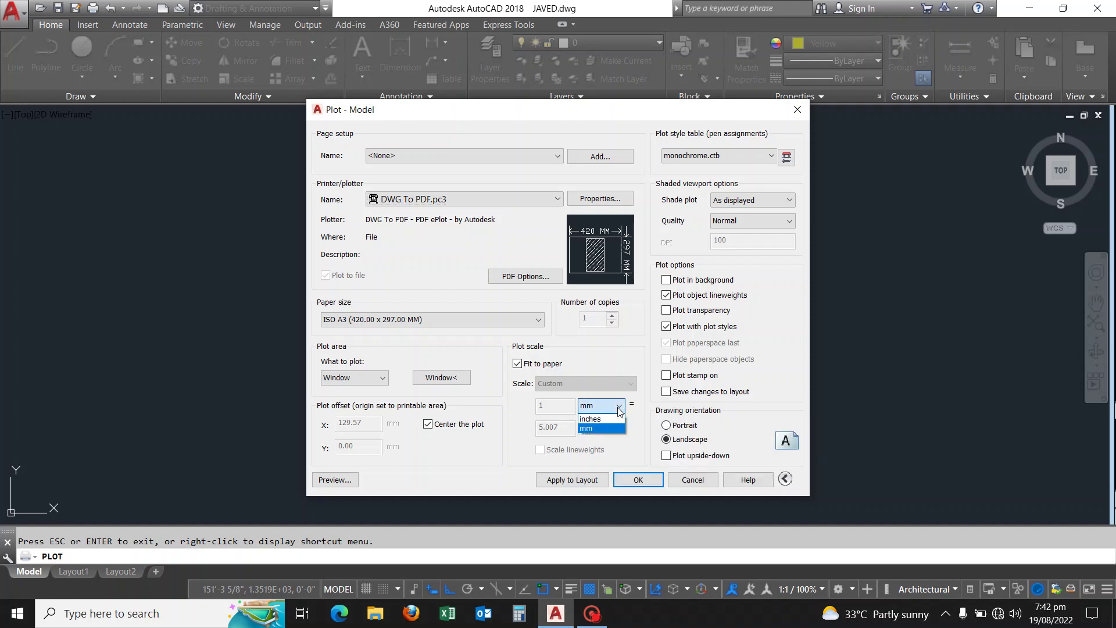
pyautogui.click(589, 420)
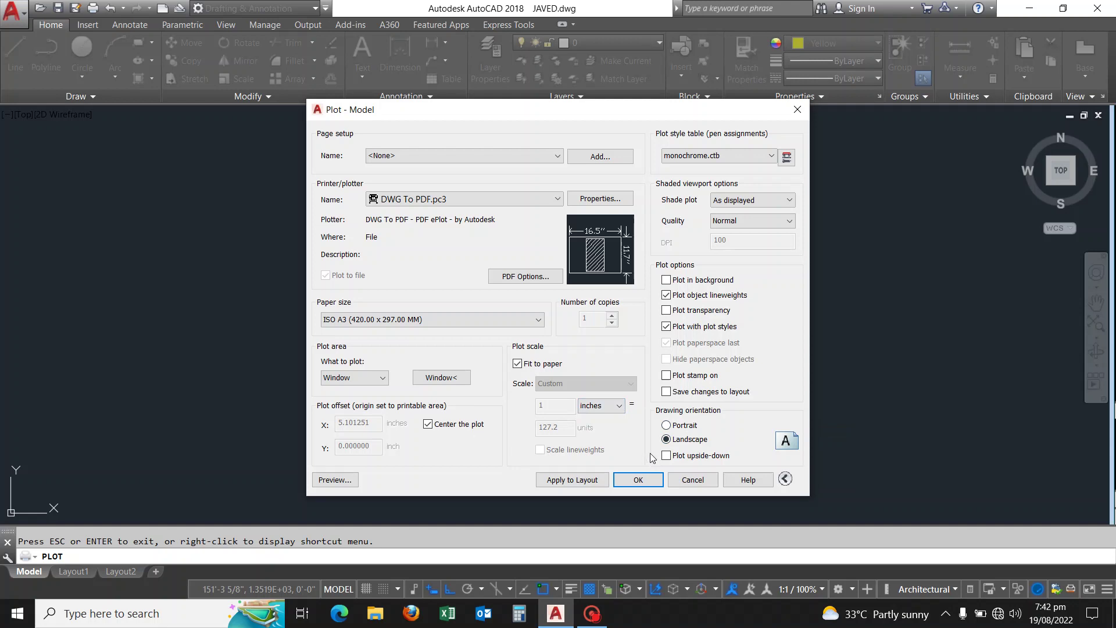
pyautogui.click(667, 425)
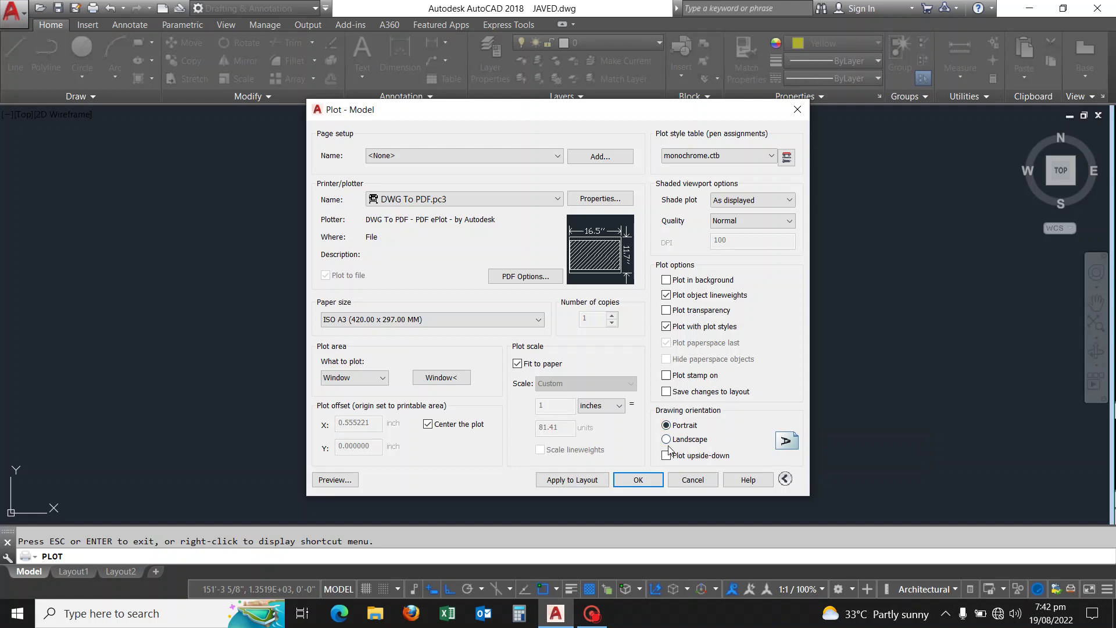
pyautogui.click(666, 440)
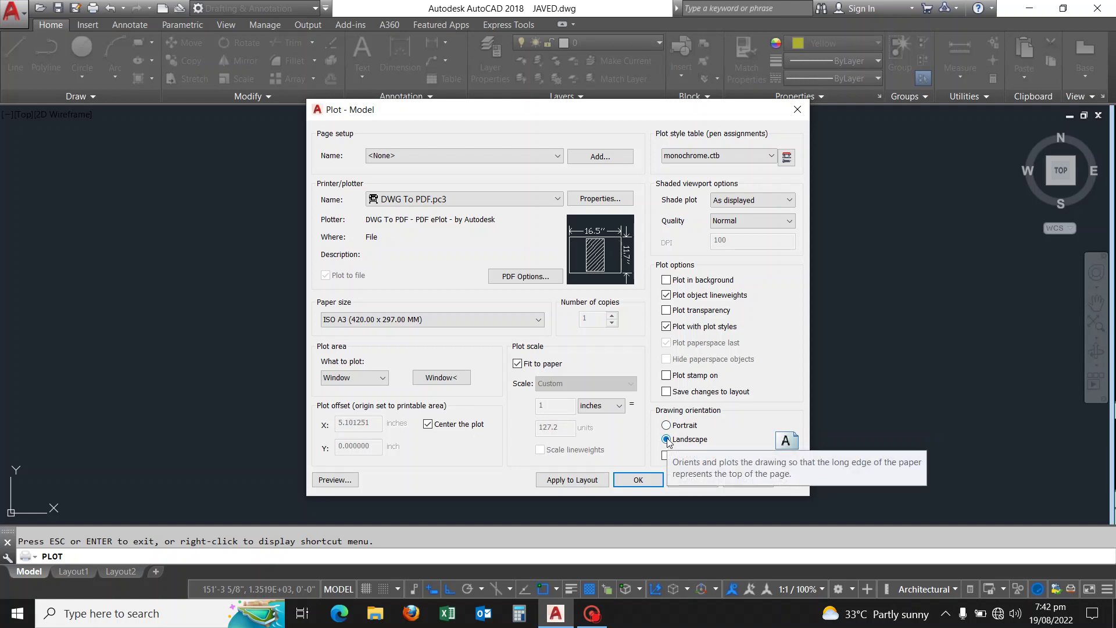
# Preview the landscape plot, then return to the plot settings.
pyautogui.click(335, 480)
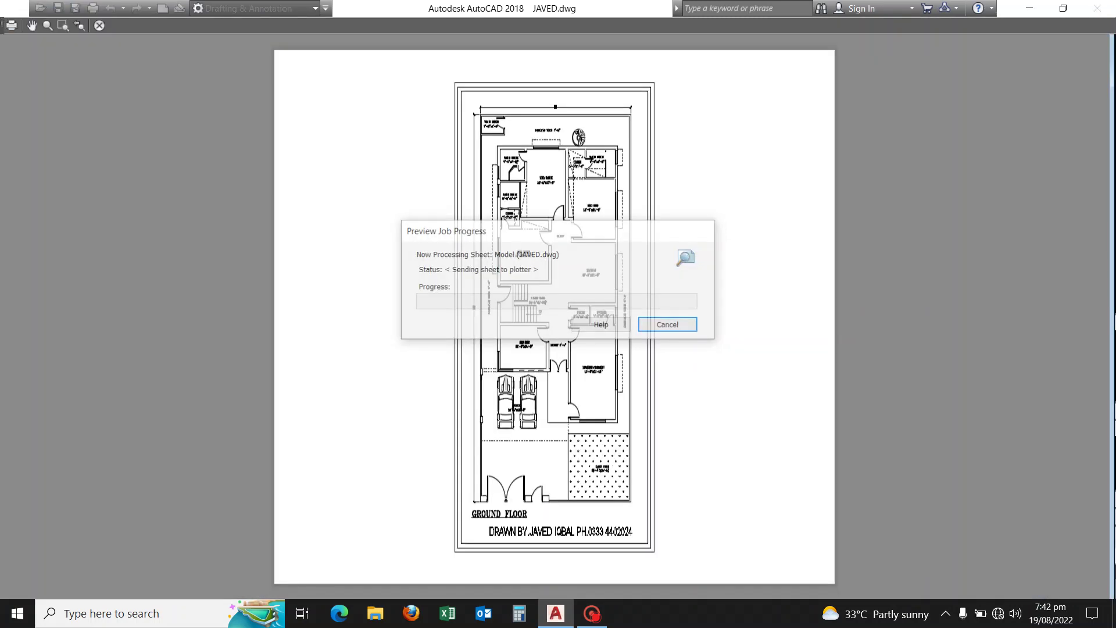
pyautogui.scroll(5, 553, 250)
pyautogui.scroll(-5, 553, 250)
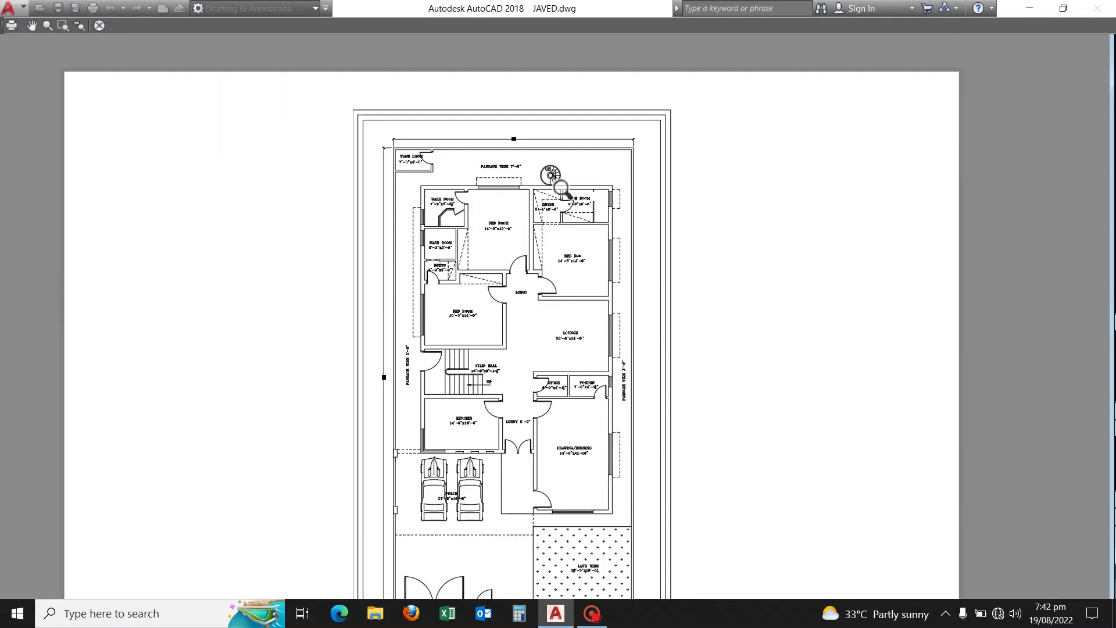
pyautogui.scroll(2, 566, 193)
pyautogui.rightClick(558, 191)
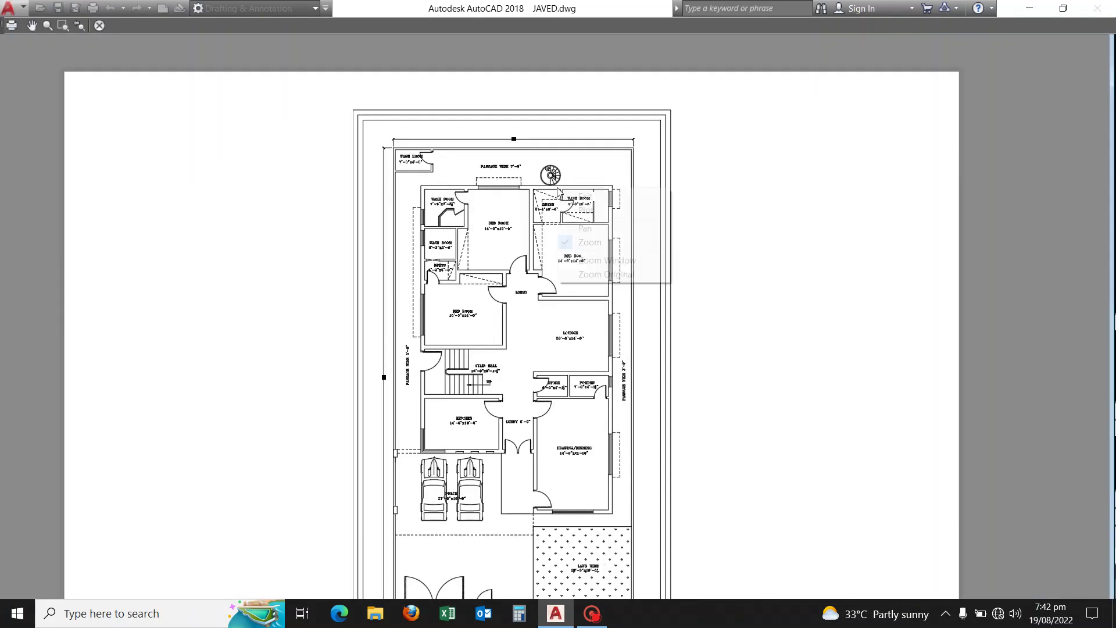
pyautogui.click(584, 195)
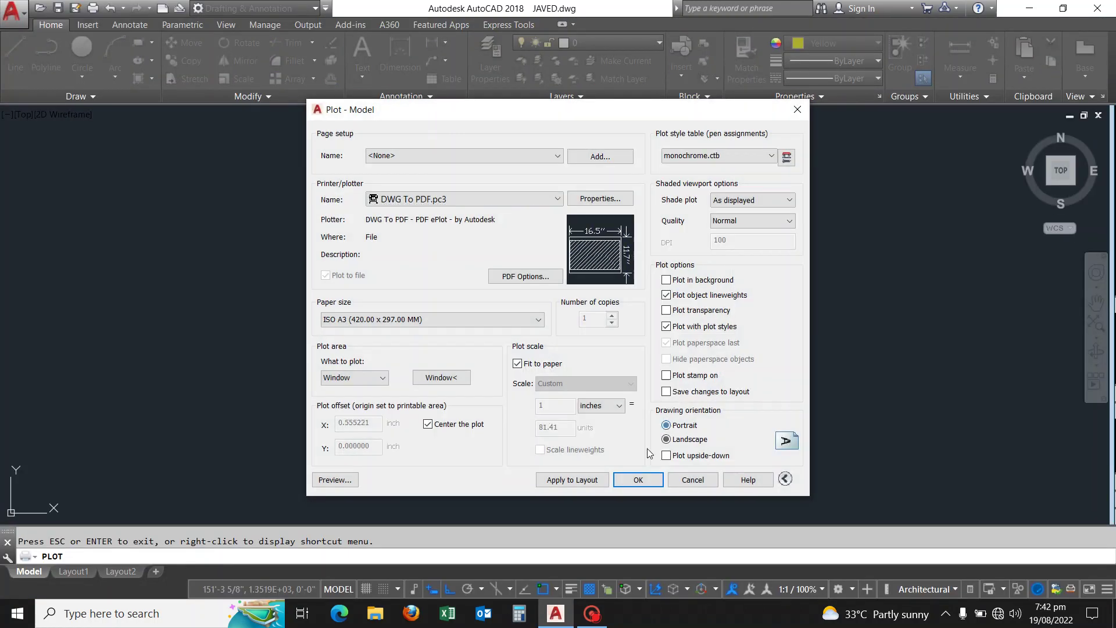
# Preview the plan filling an upright portrait A3 sheet.
pyautogui.click(334, 480)
pyautogui.scroll(3, 581, 249)
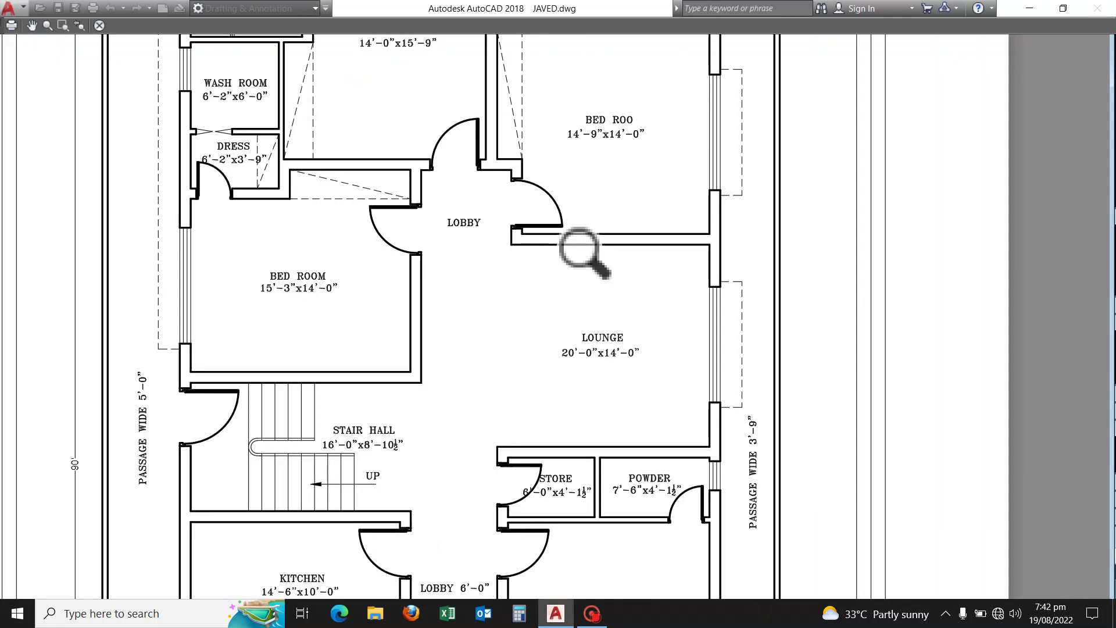
pyautogui.scroll(-5, 553, 331)
pyautogui.scroll(-2, 536, 287)
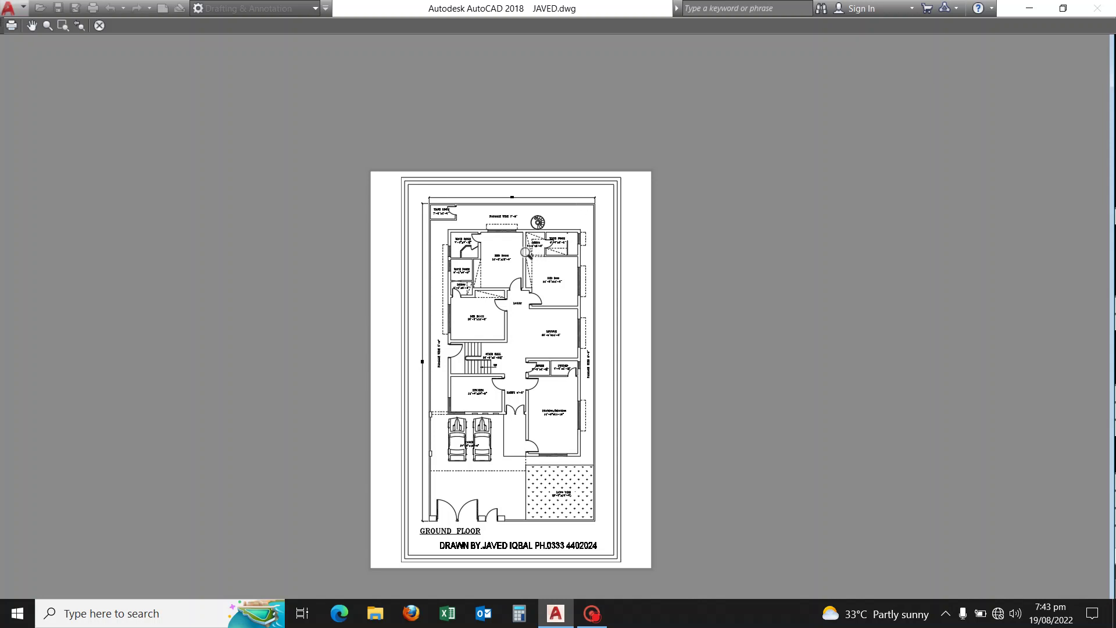
pyautogui.scroll(3, 512, 201)
# Leave the preview and set the plot style table to None for colour output.
pyautogui.scroll(-5, 547, 236)
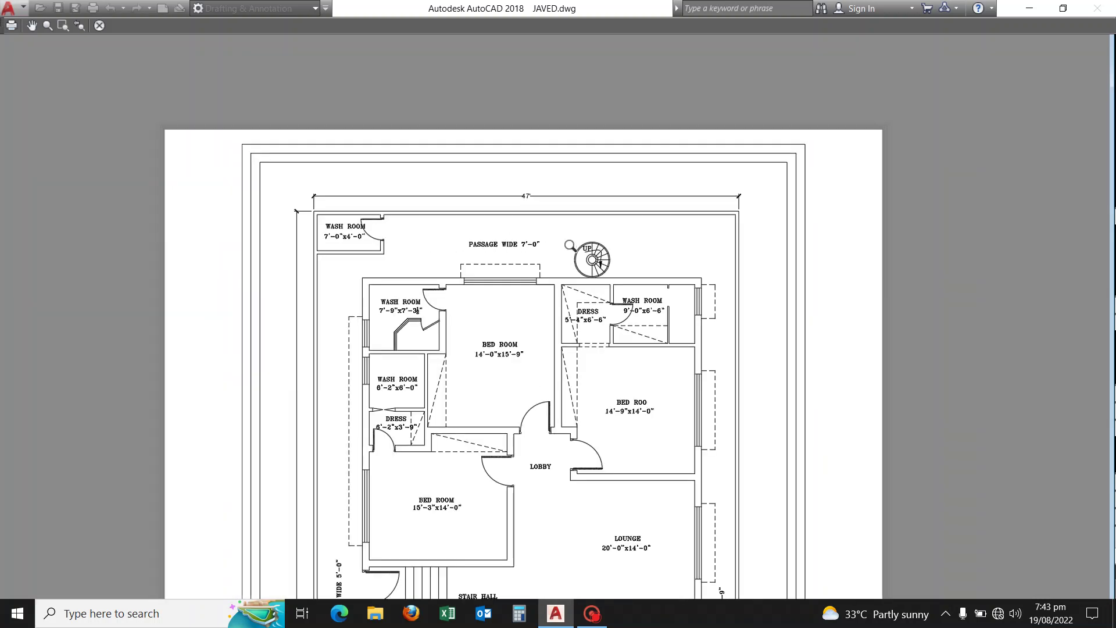
pyautogui.rightClick(558, 235)
pyautogui.click(582, 253)
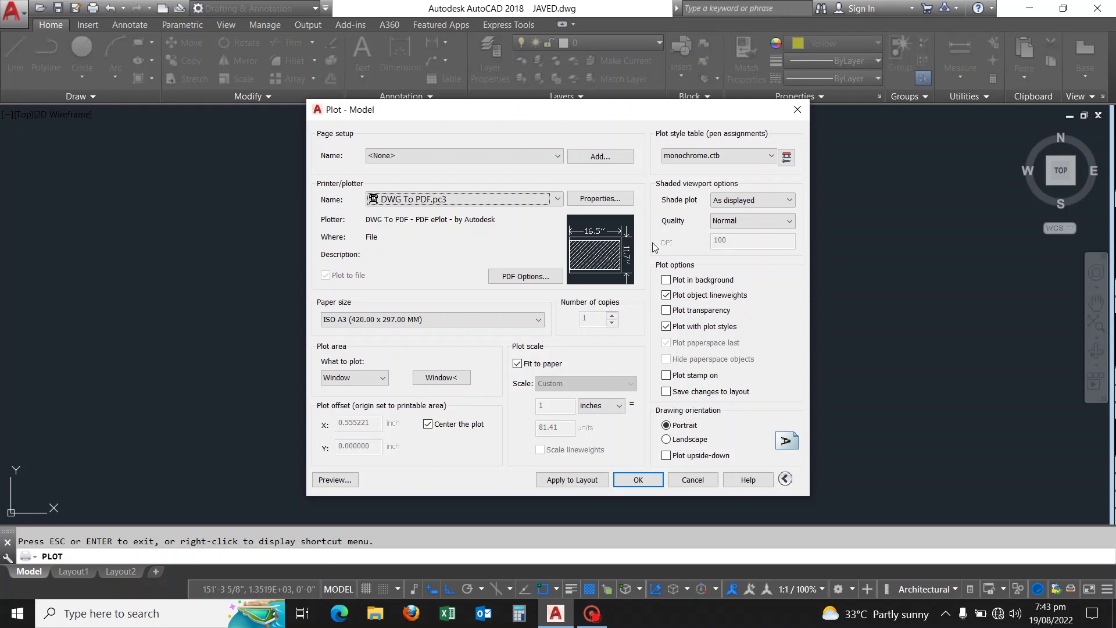
pyautogui.click(771, 156)
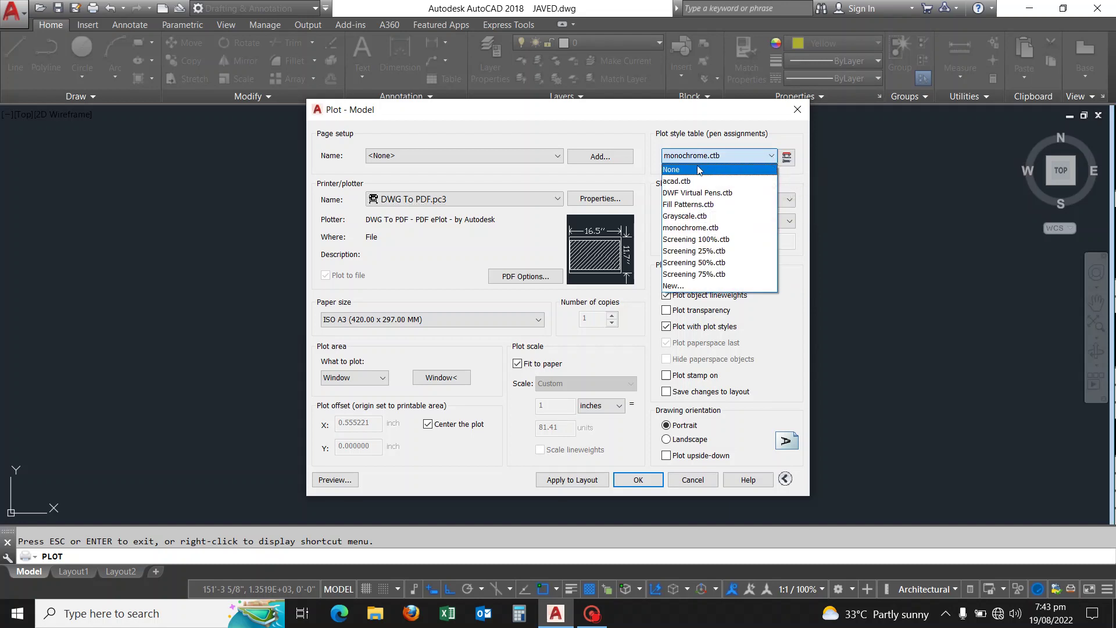
pyautogui.click(699, 170)
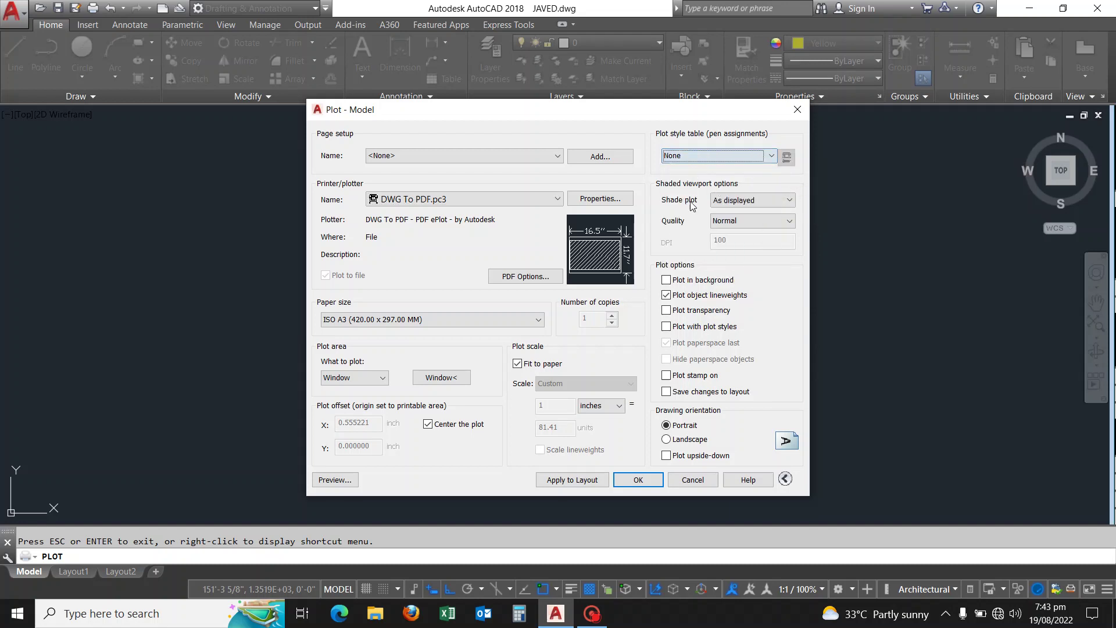
# Preview the colour plot, inspect the lower rooms, and return to the plot settings.
pyautogui.click(335, 480)
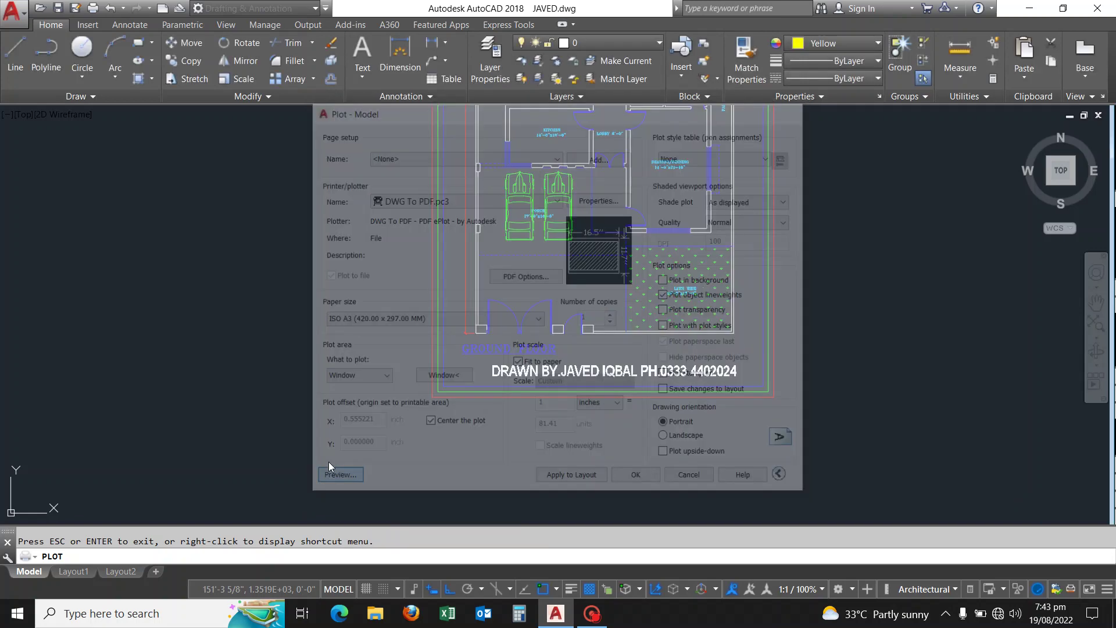
pyautogui.scroll(3, 599, 254)
pyautogui.scroll(-3, 599, 255)
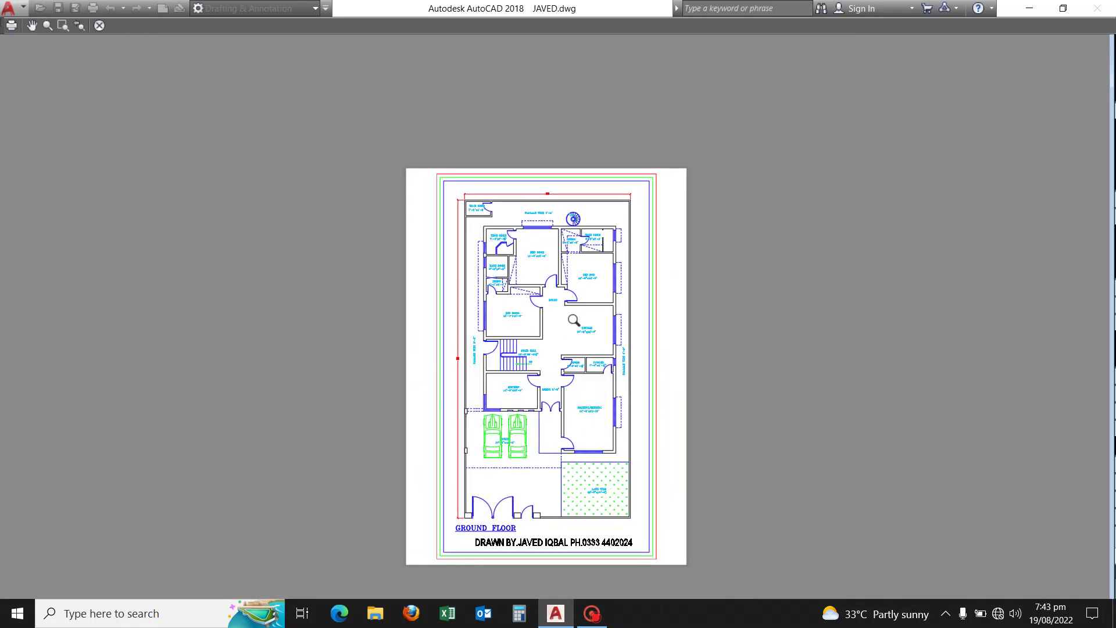
pyautogui.scroll(3, 575, 262)
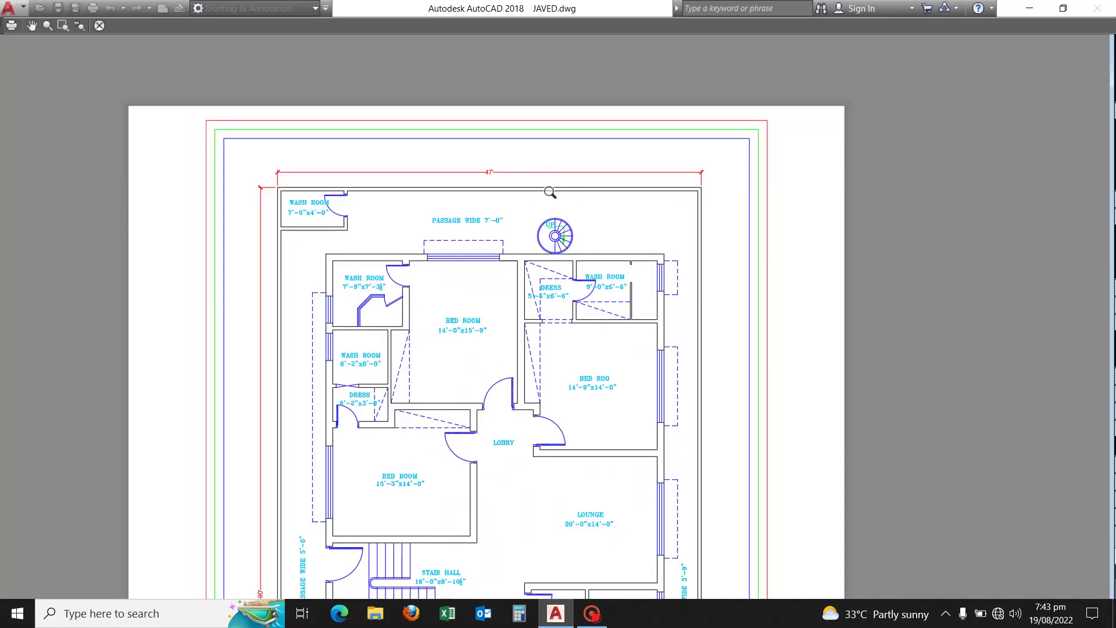
pyautogui.scroll(-4, 573, 207)
pyautogui.scroll(1, 548, 274)
pyautogui.scroll(2, 555, 278)
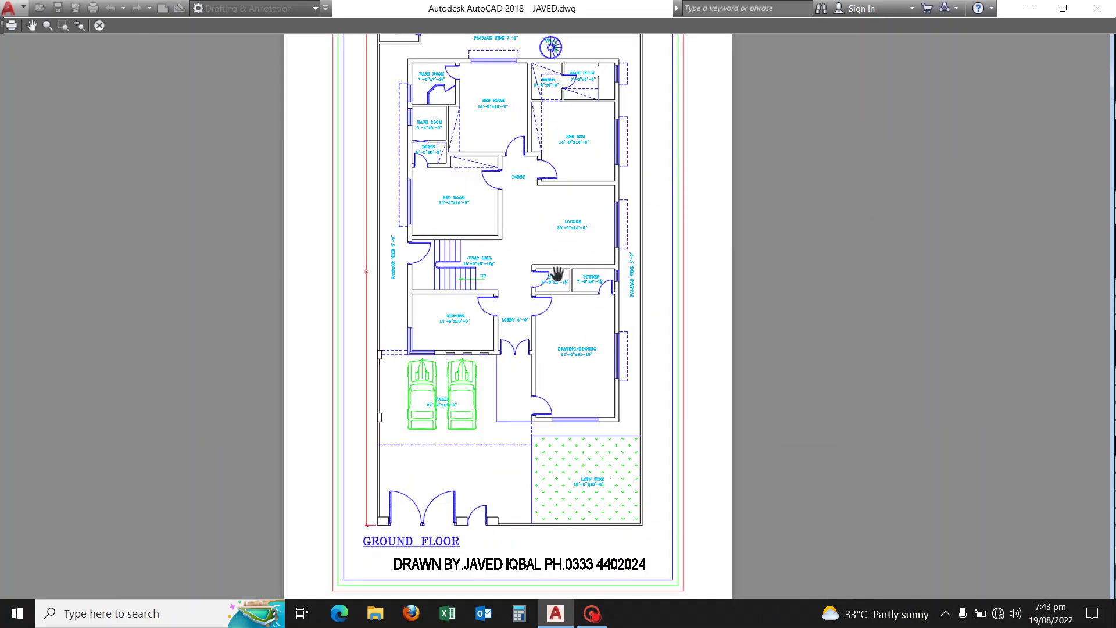
pyautogui.scroll(2, 526, 243)
pyautogui.moveTo(526, 242); pyautogui.dragTo(527, 208)
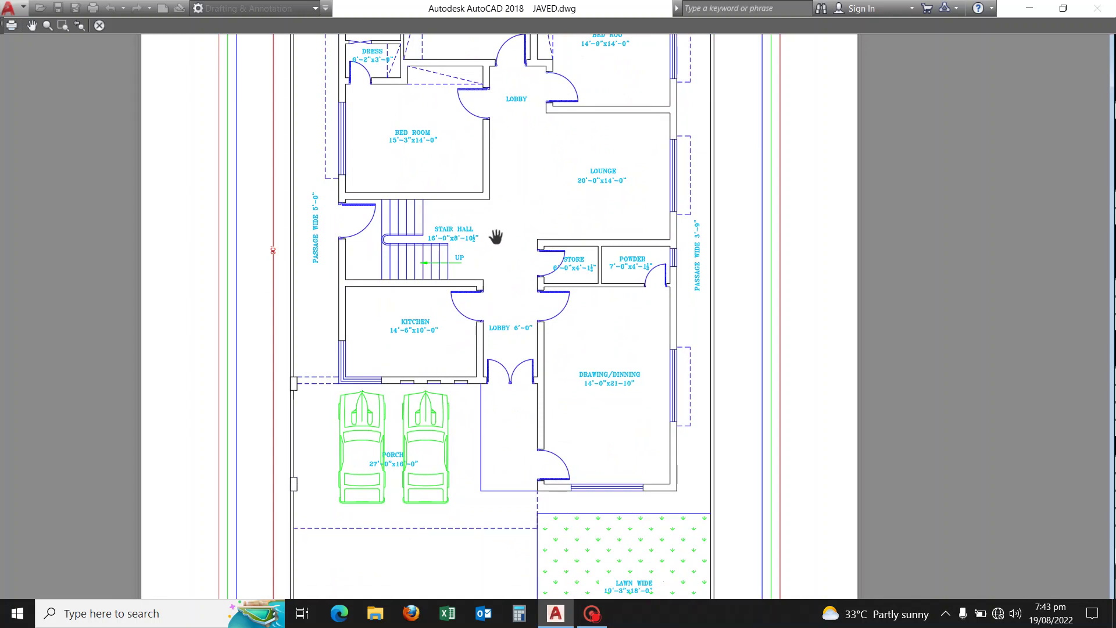
pyautogui.rightClick(506, 219)
pyautogui.click(525, 227)
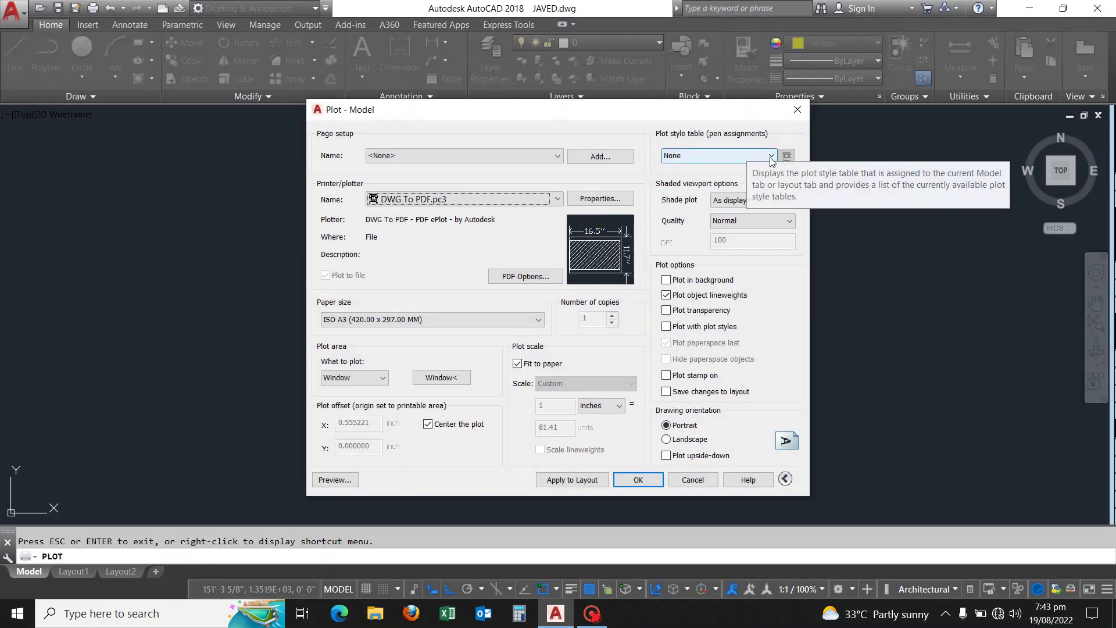
# Try the monochrome.ctb plot style table and preview it.
pyautogui.click(770, 157)
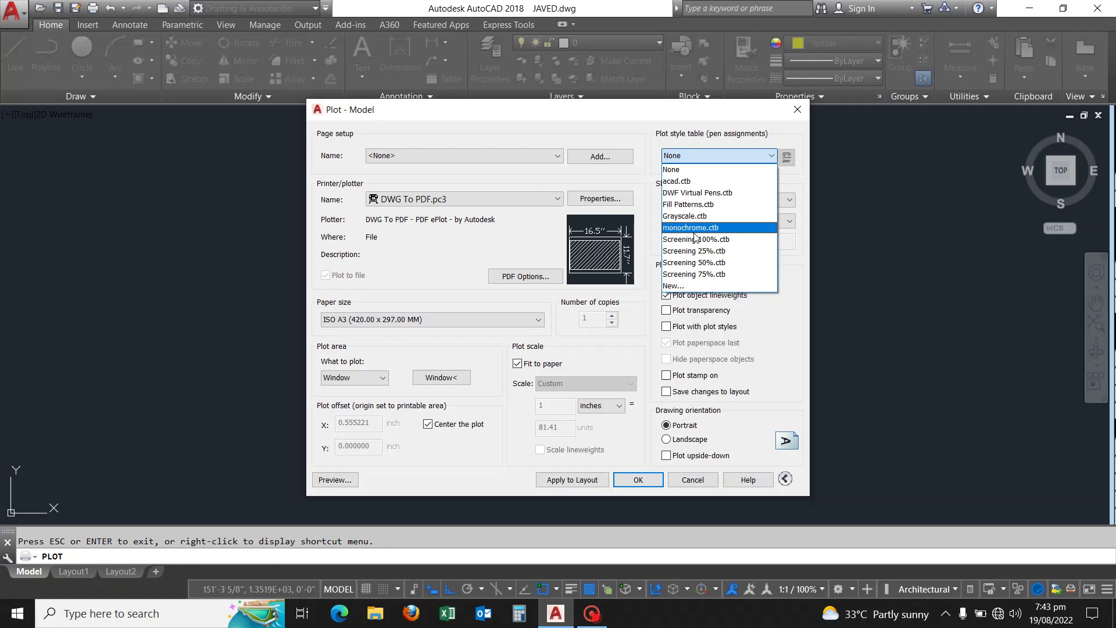
pyautogui.click(695, 229)
pyautogui.click(559, 340)
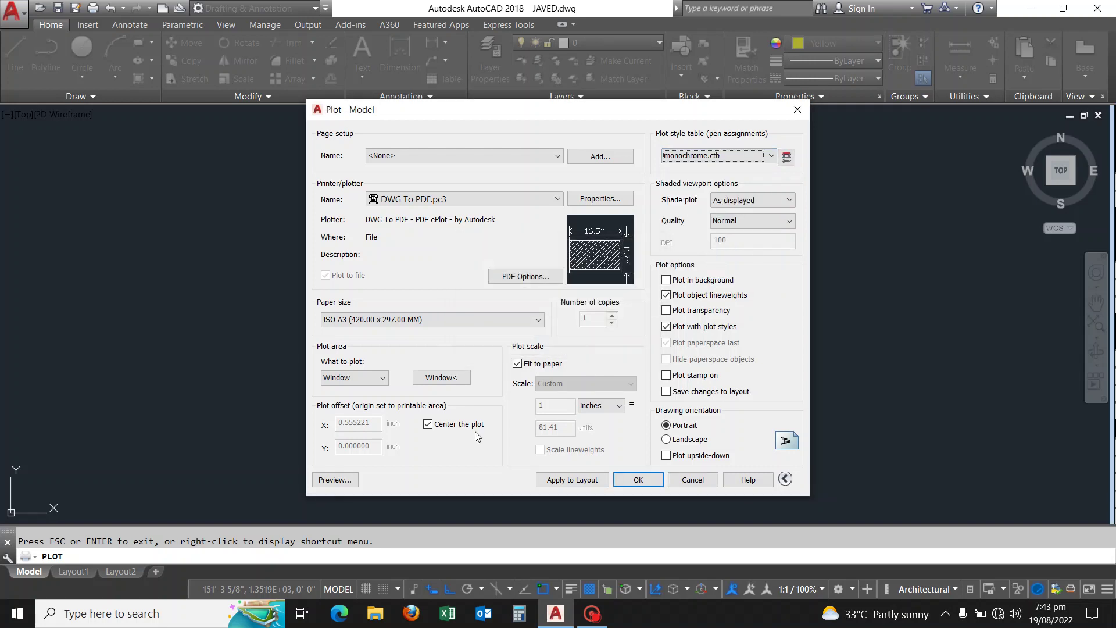
pyautogui.click(343, 480)
pyautogui.scroll(3, 587, 338)
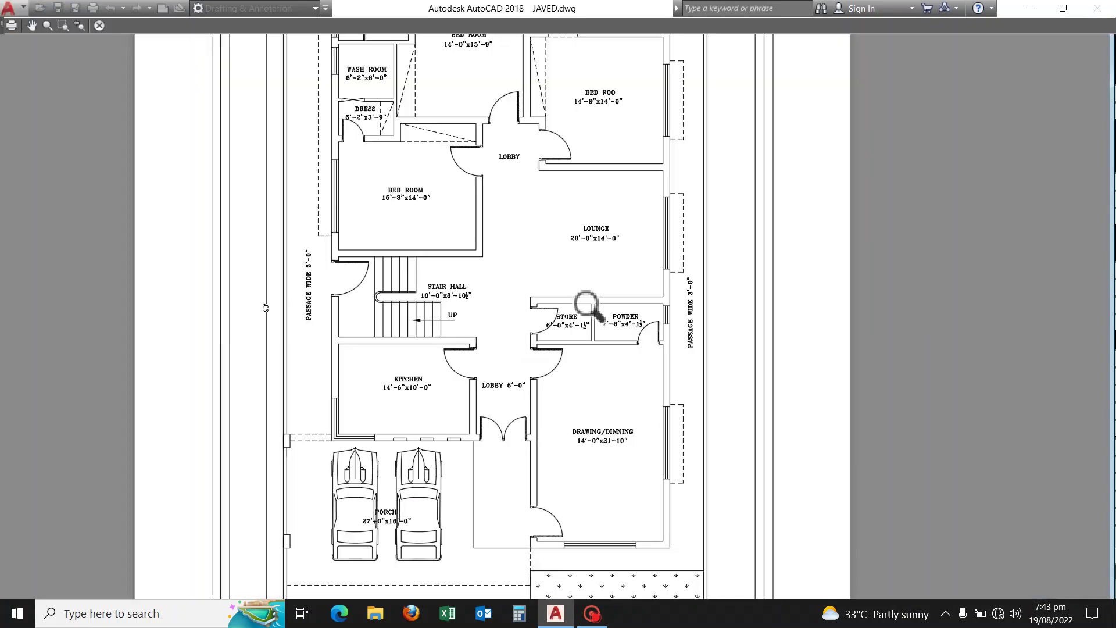
pyautogui.rightClick(576, 273)
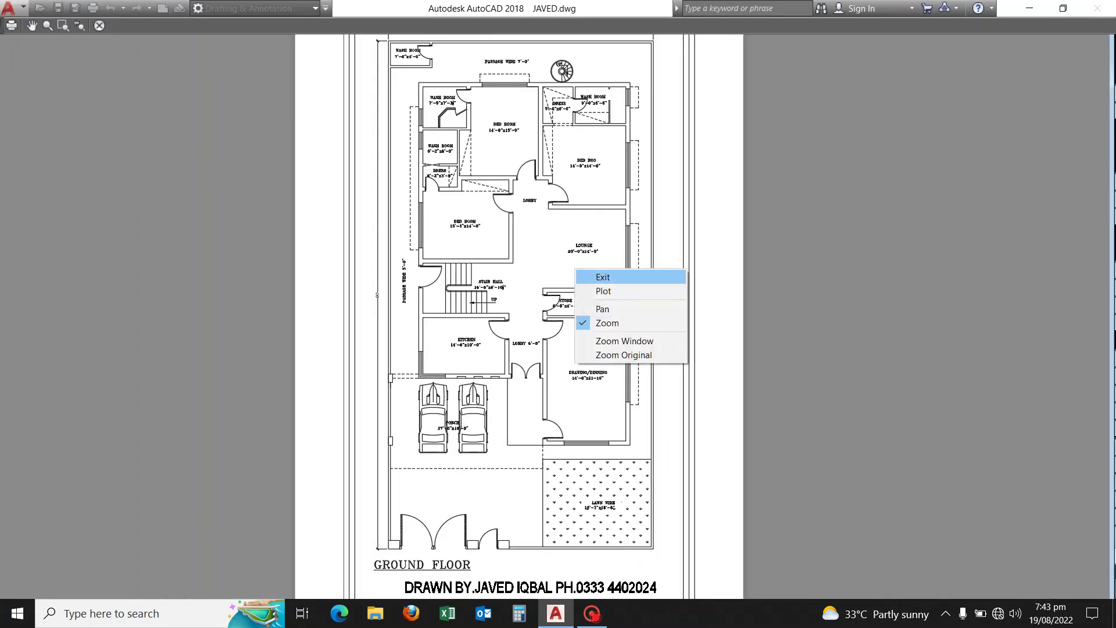
pyautogui.click(604, 277)
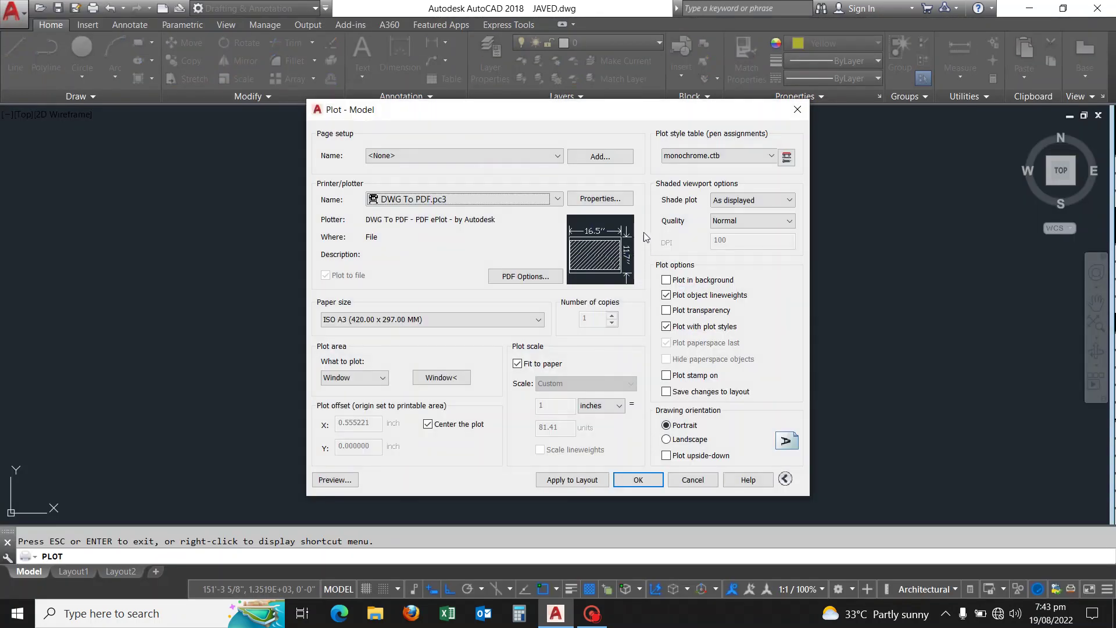
# Set the plot style table back to None and preview again.
pyautogui.click(766, 155)
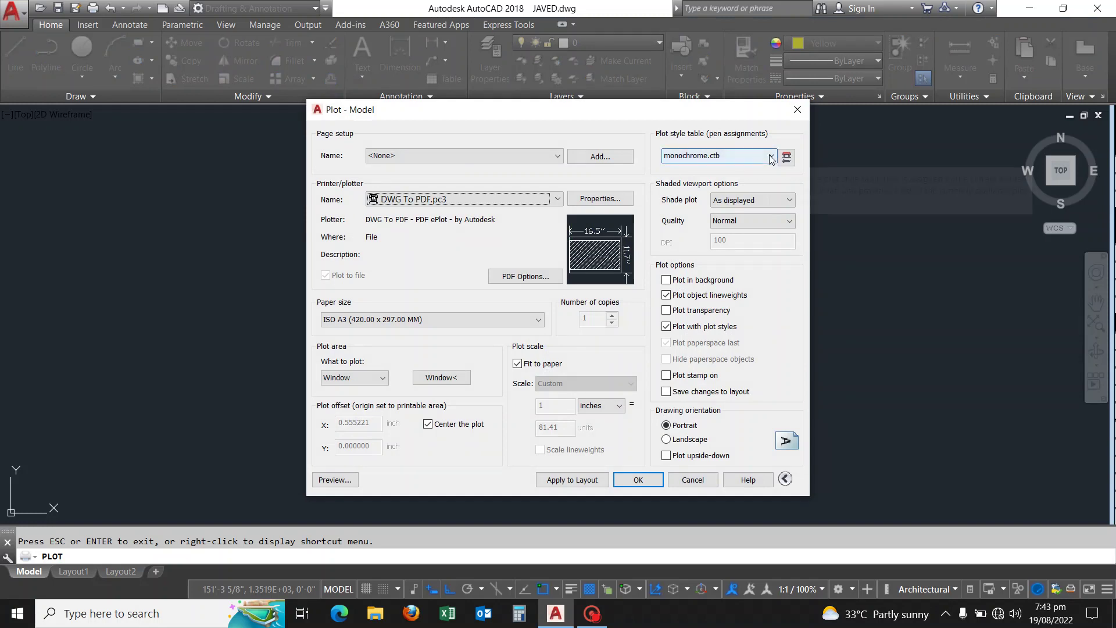
pyautogui.click(676, 171)
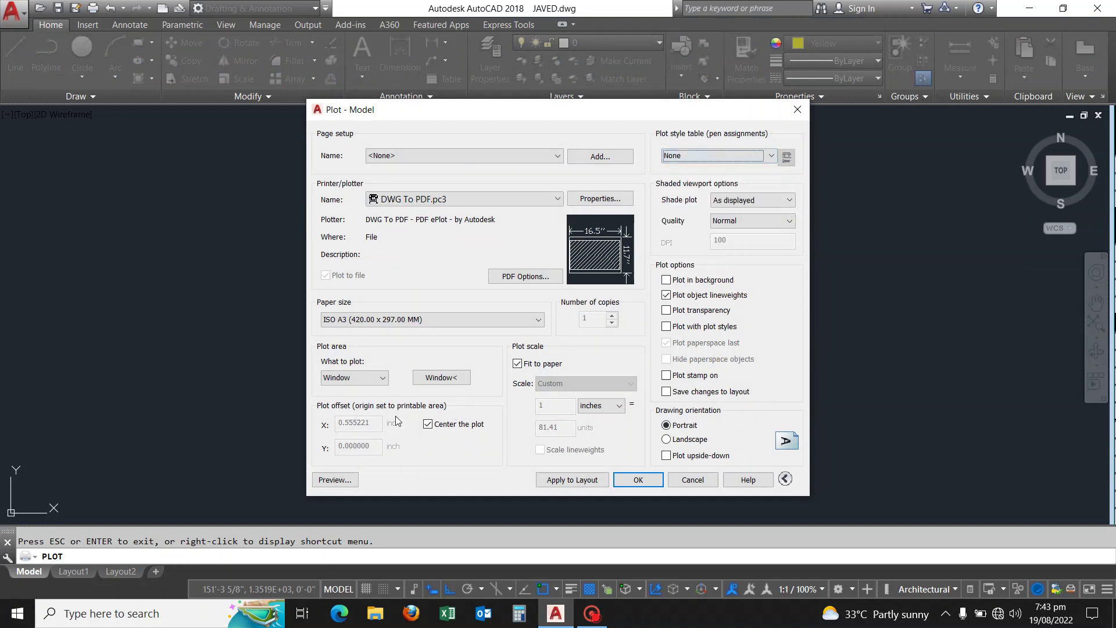
pyautogui.click(336, 480)
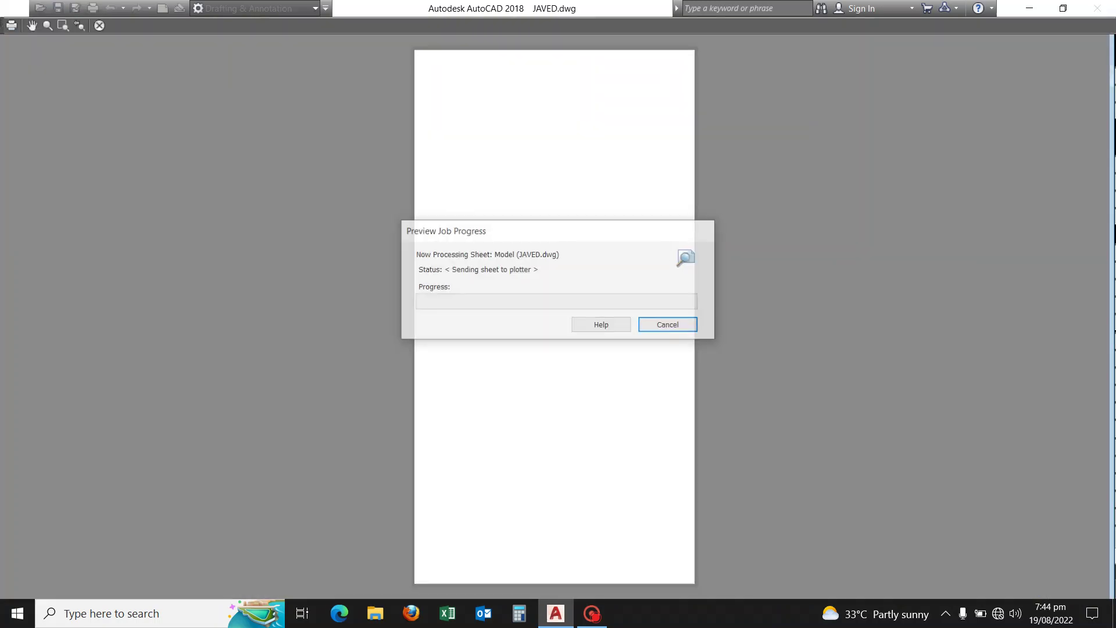
# Zoom and pan around the colour preview of the ground-floor plan.
pyautogui.scroll(5, 560, 145)
pyautogui.scroll(-5, 554, 150)
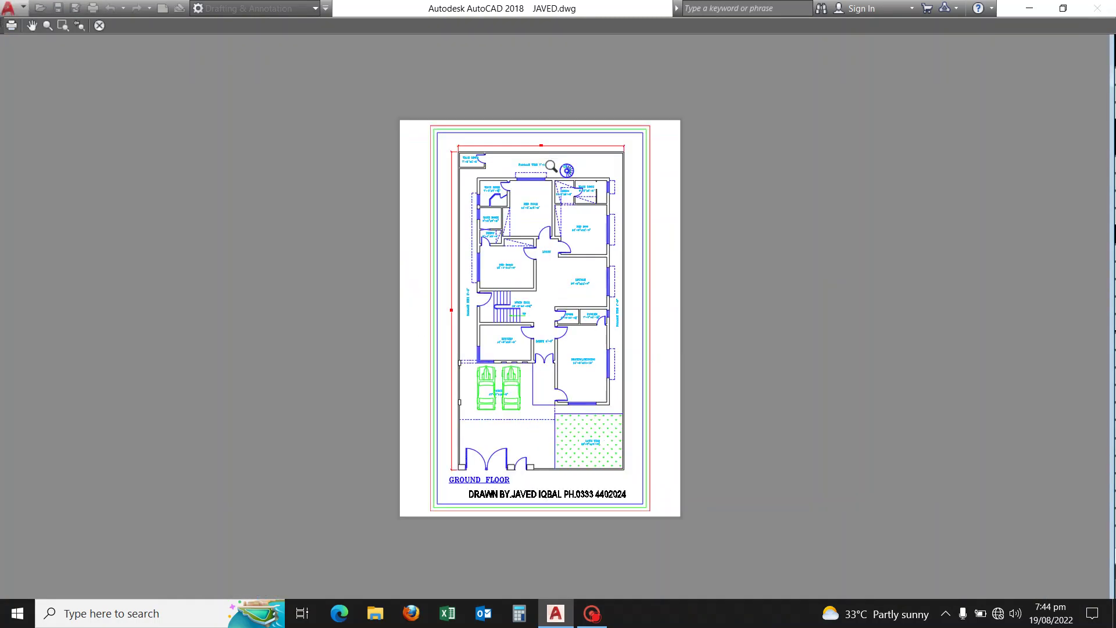
pyautogui.scroll(3, 552, 206)
pyautogui.scroll(2, 562, 237)
pyautogui.scroll(-2, 575, 256)
pyautogui.scroll(-1, 593, 276)
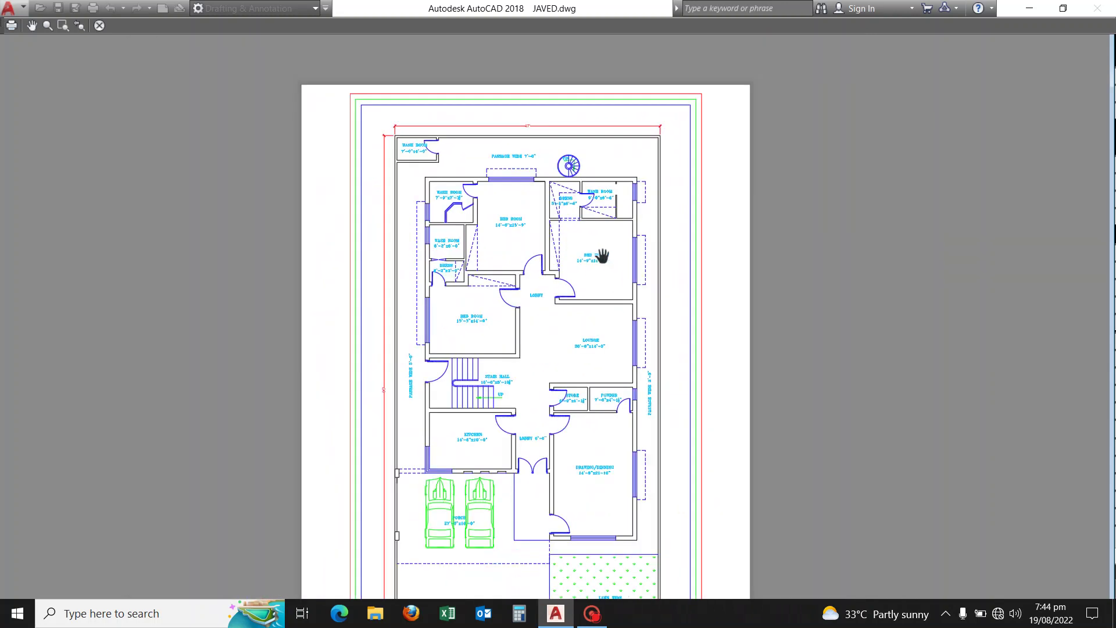
pyautogui.scroll(1, 575, 227)
pyautogui.scroll(-2, 579, 232)
pyautogui.scroll(-1, 579, 235)
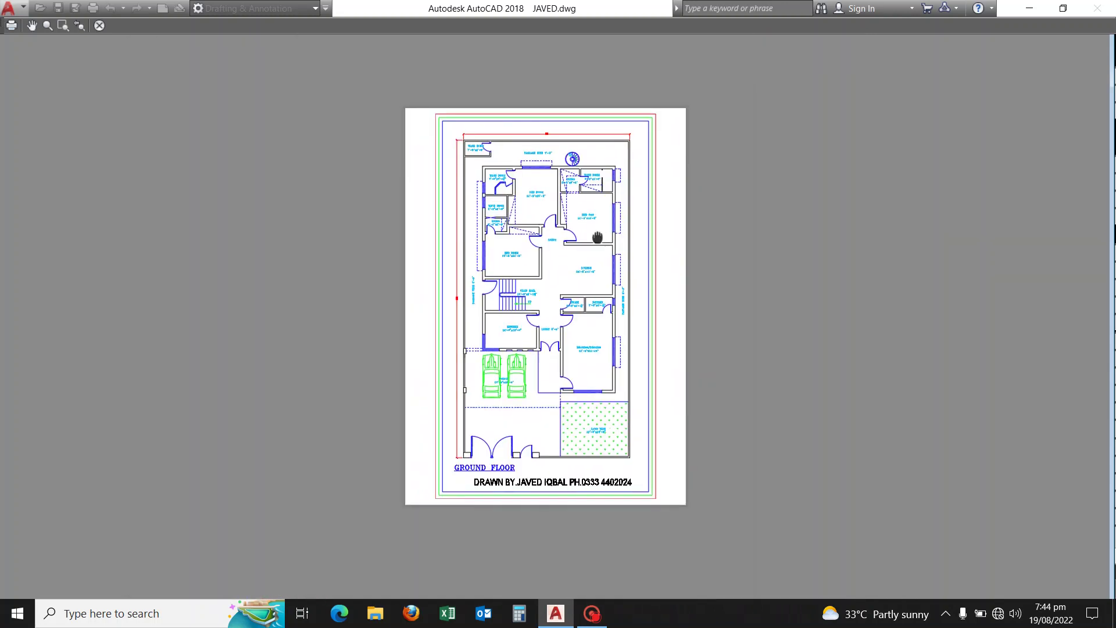
pyautogui.scroll(-1, 575, 241)
pyautogui.scroll(2, 573, 246)
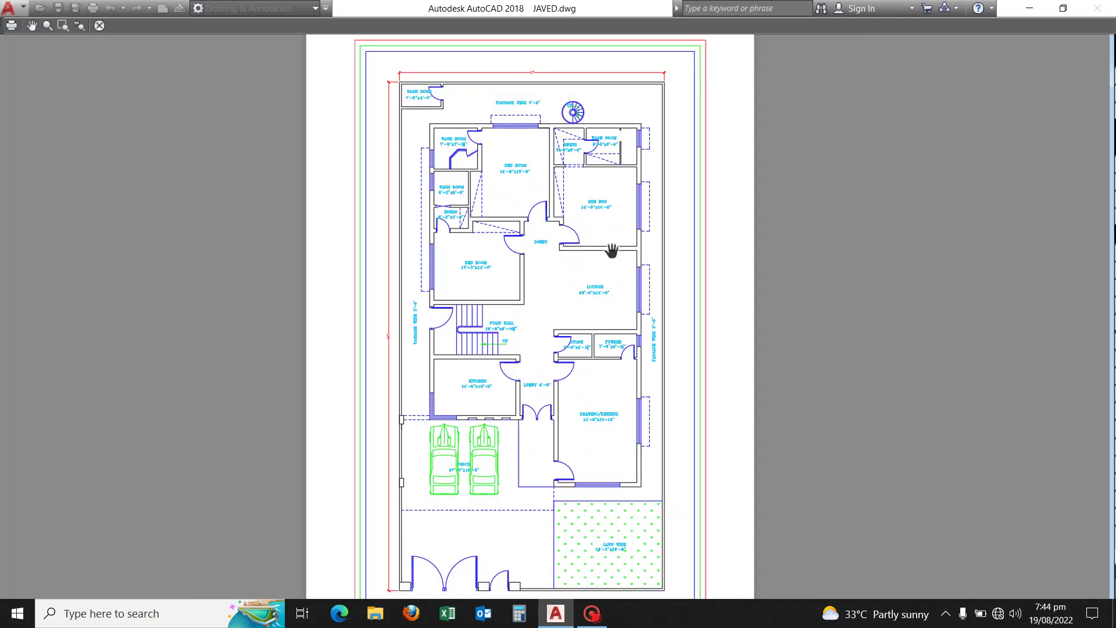
pyautogui.scroll(-2, 607, 273)
pyautogui.moveTo(598, 250)
pyautogui.mouseDown()
pyautogui.moveTo(572, 274)
pyautogui.moveTo(593, 269)
pyautogui.moveTo(605, 301)
pyautogui.mouseUp()
pyautogui.scroll(2, 572, 271)
pyautogui.scroll(1, 575, 270)
pyautogui.scroll(-2, 605, 300)
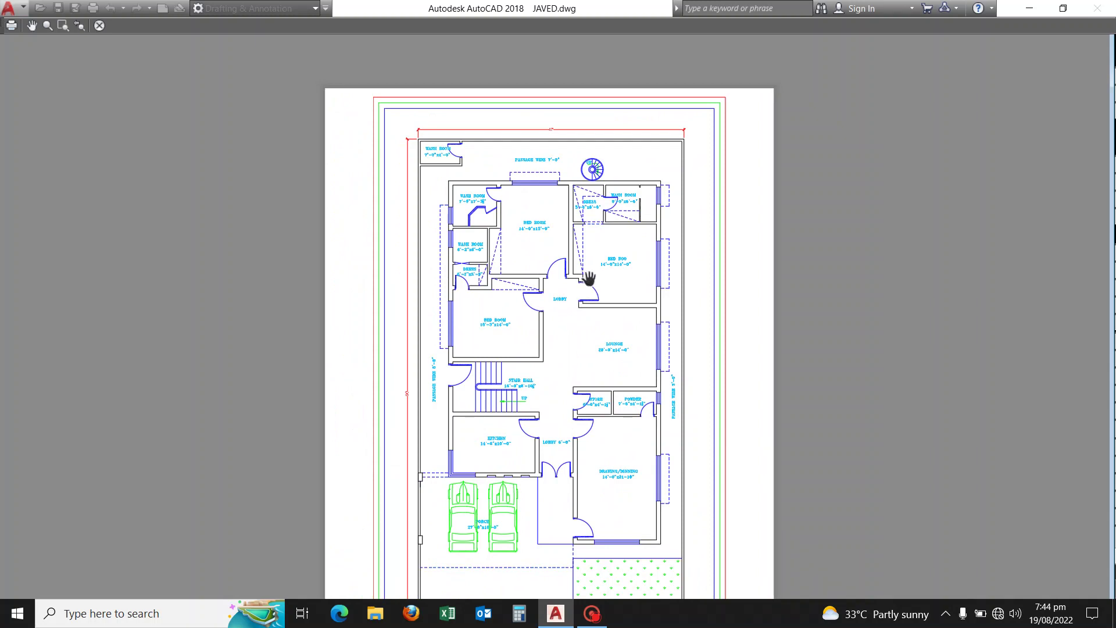
pyautogui.scroll(-2, 588, 278)
# Check the GROUND FLOOR title, zoom back out, and send the preview to plot.
pyautogui.moveTo(575, 337); pyautogui.dragTo(558, 233)
pyautogui.scroll(5, 511, 461)
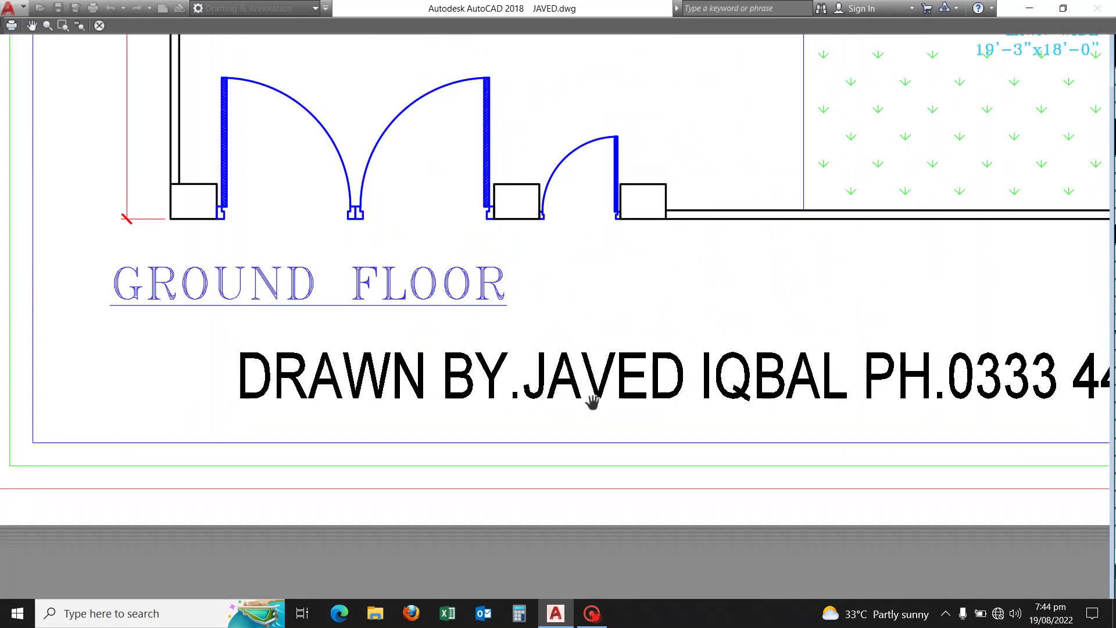
pyautogui.scroll(-1, 606, 402)
pyautogui.moveTo(558, 347); pyautogui.dragTo(491, 424)
pyautogui.scroll(-2, 490, 424)
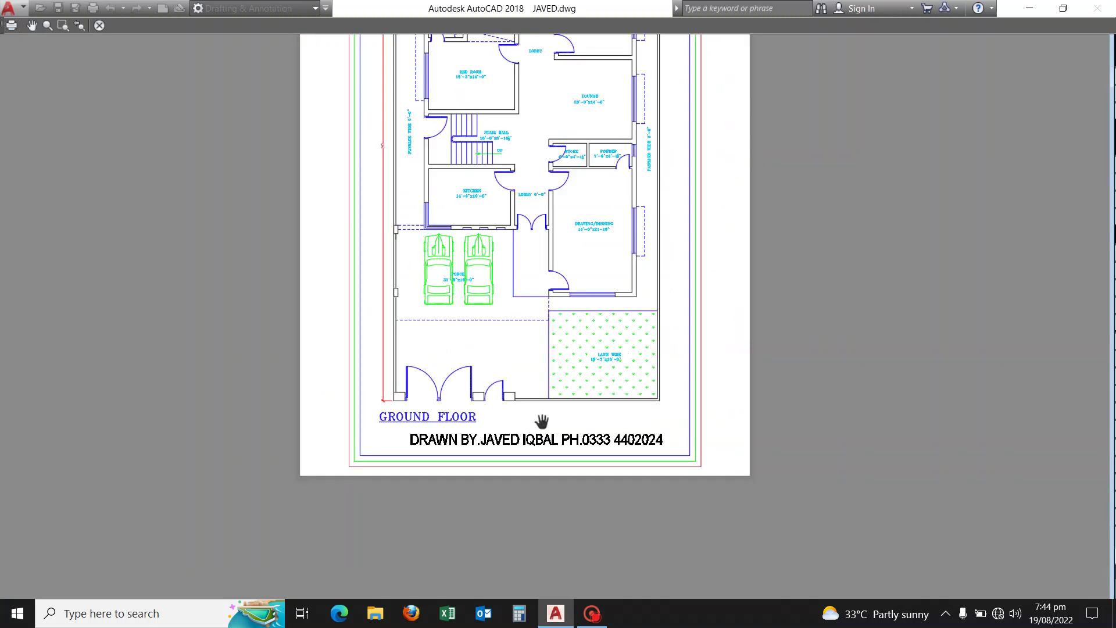
pyautogui.scroll(-1, 543, 416)
pyautogui.moveTo(563, 332); pyautogui.dragTo(550, 346)
pyautogui.moveTo(527, 289); pyautogui.dragTo(503, 331)
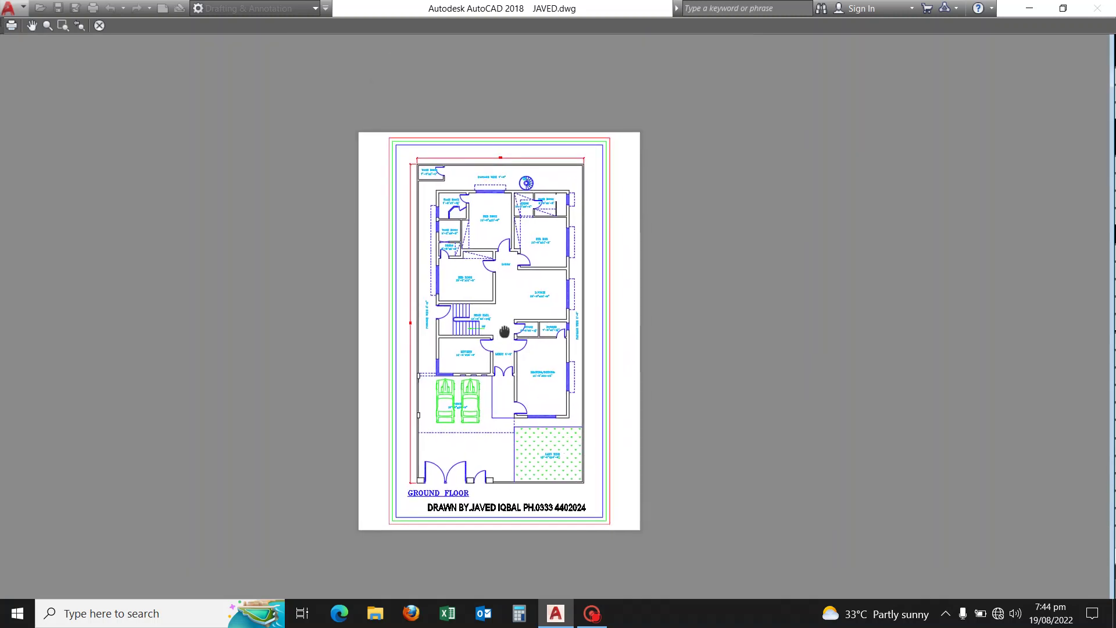
pyautogui.scroll(4, 521, 175)
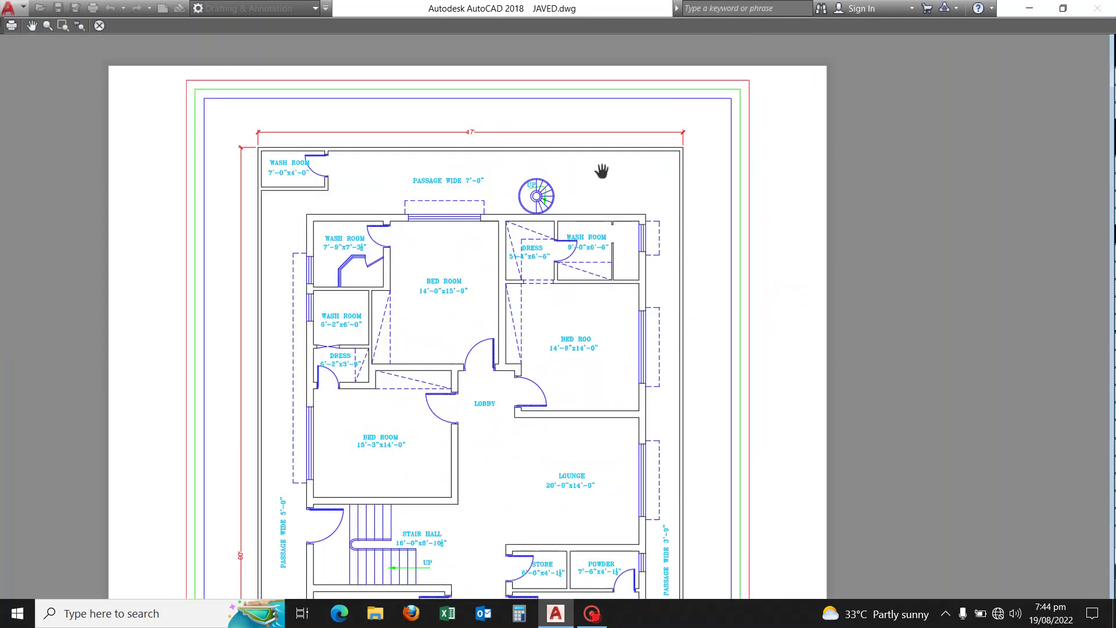
pyautogui.scroll(-2, 609, 170)
pyautogui.moveTo(599, 249); pyautogui.dragTo(586, 192)
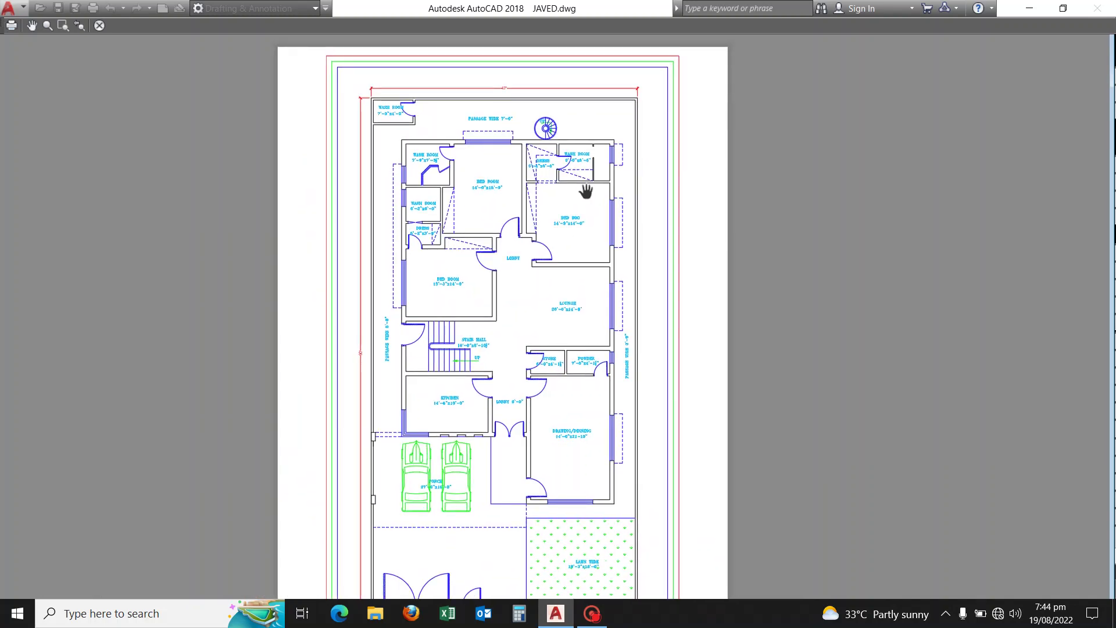
pyautogui.scroll(-2, 543, 201)
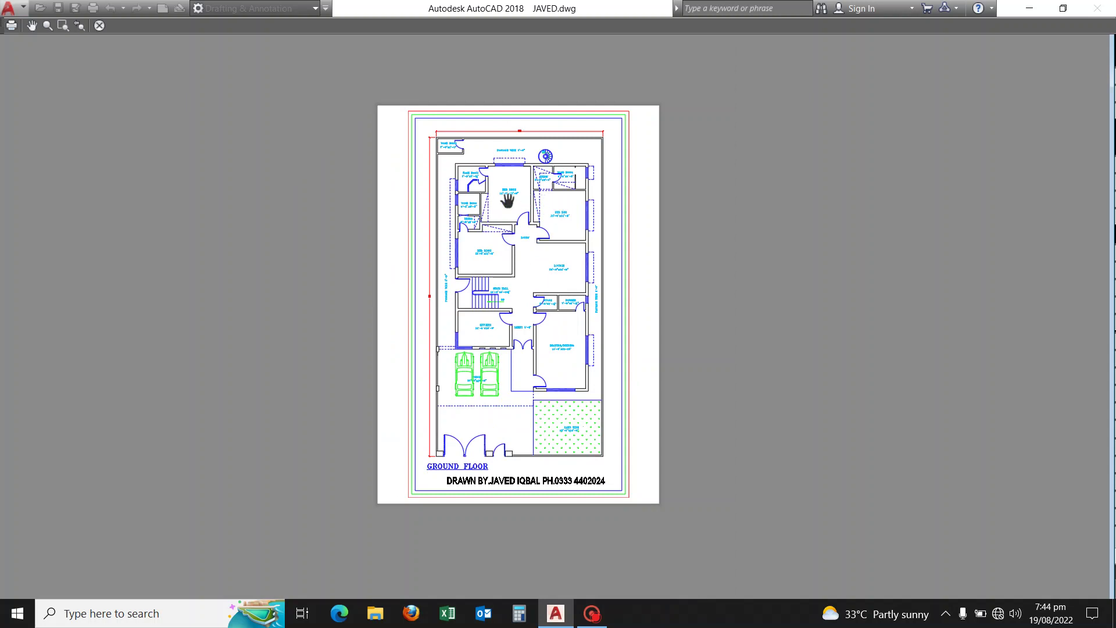
pyautogui.rightClick(508, 201)
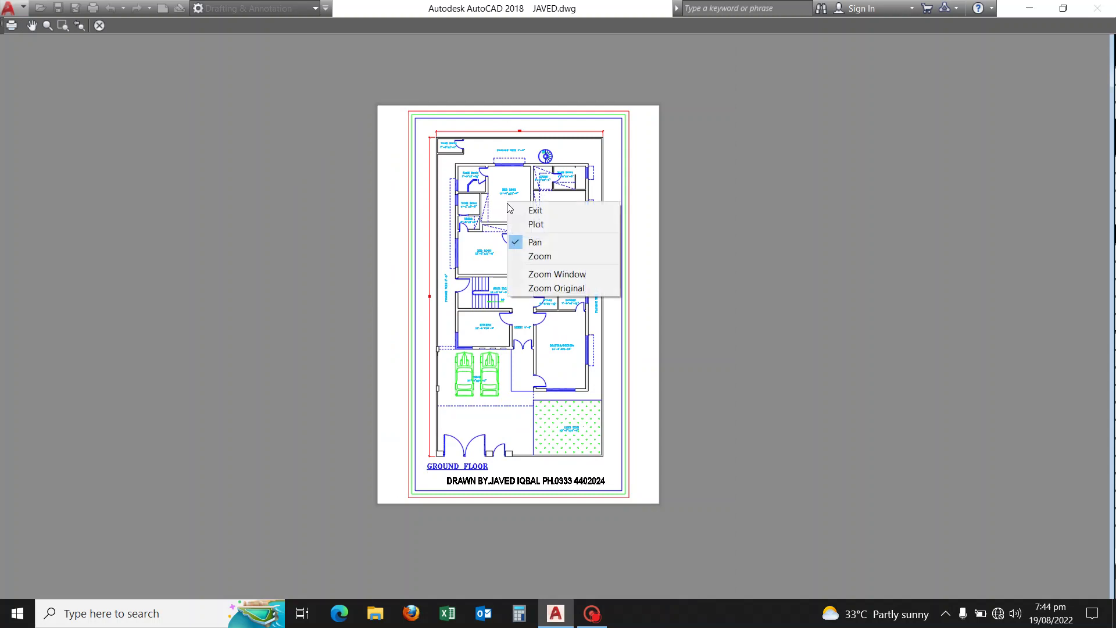
pyautogui.click(536, 225)
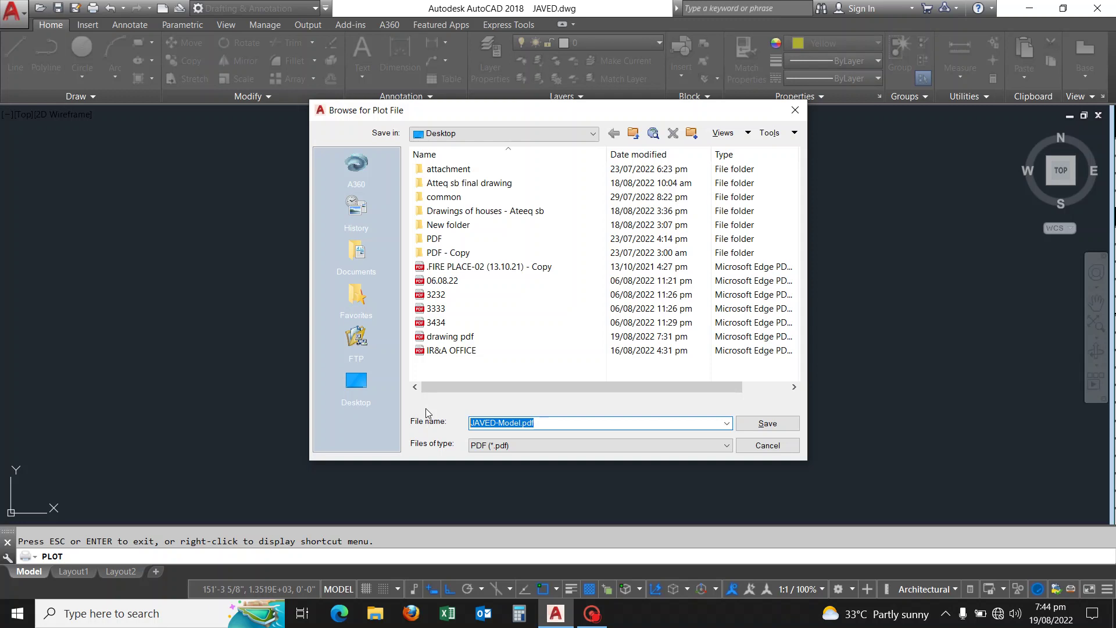
# Save the plot to the Desktop as 'pdf file'.
pyautogui.write('pdf')
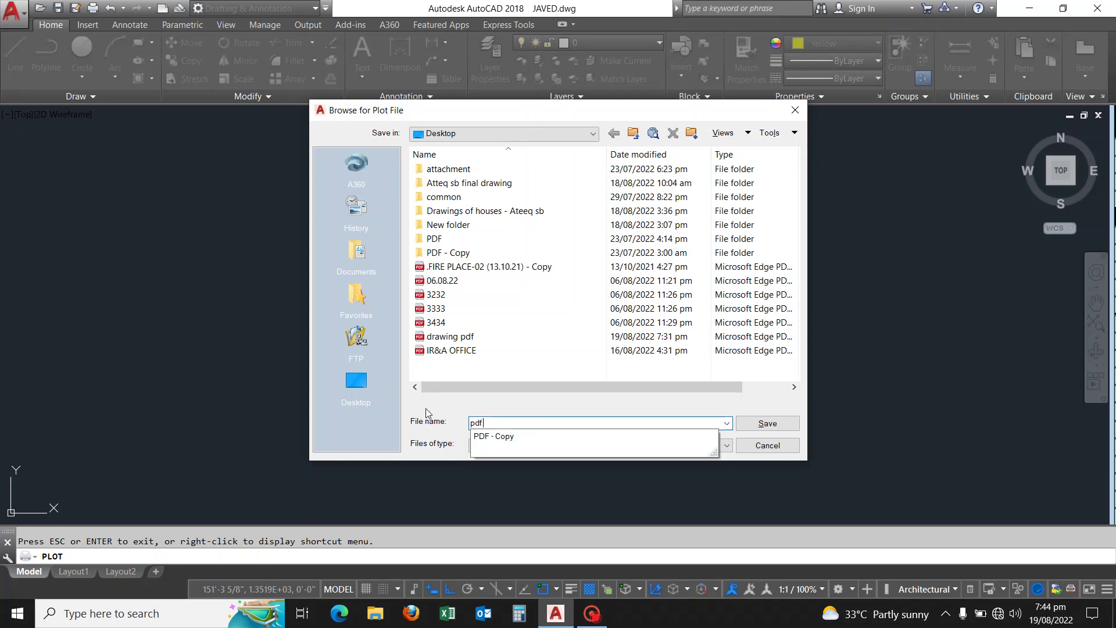
pyautogui.write(' f')
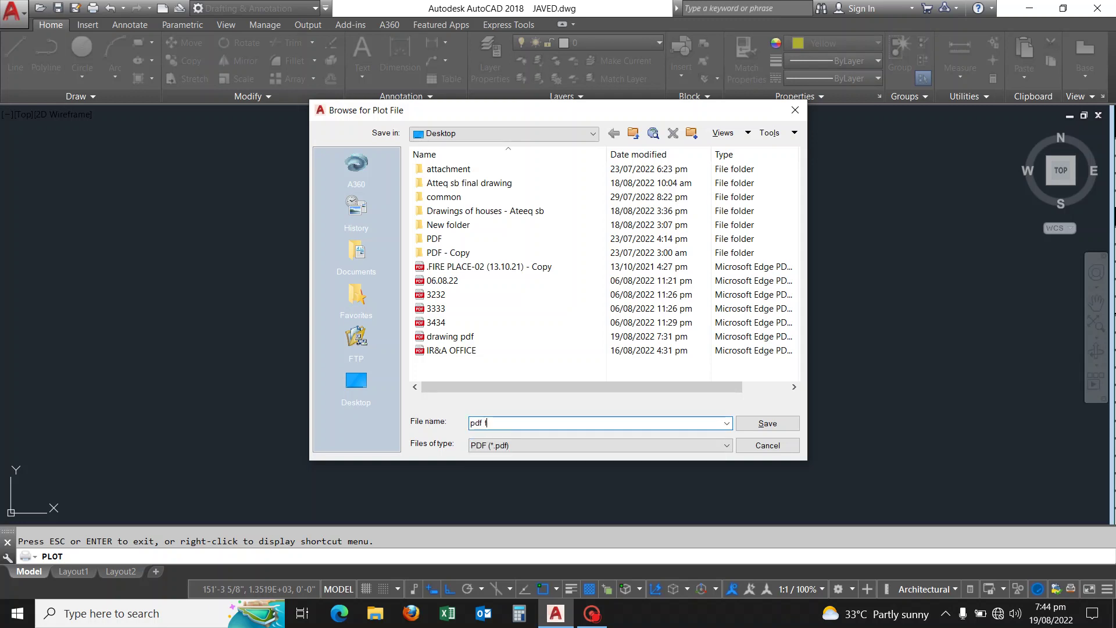
pyautogui.write('ile')
pyautogui.click(761, 429)
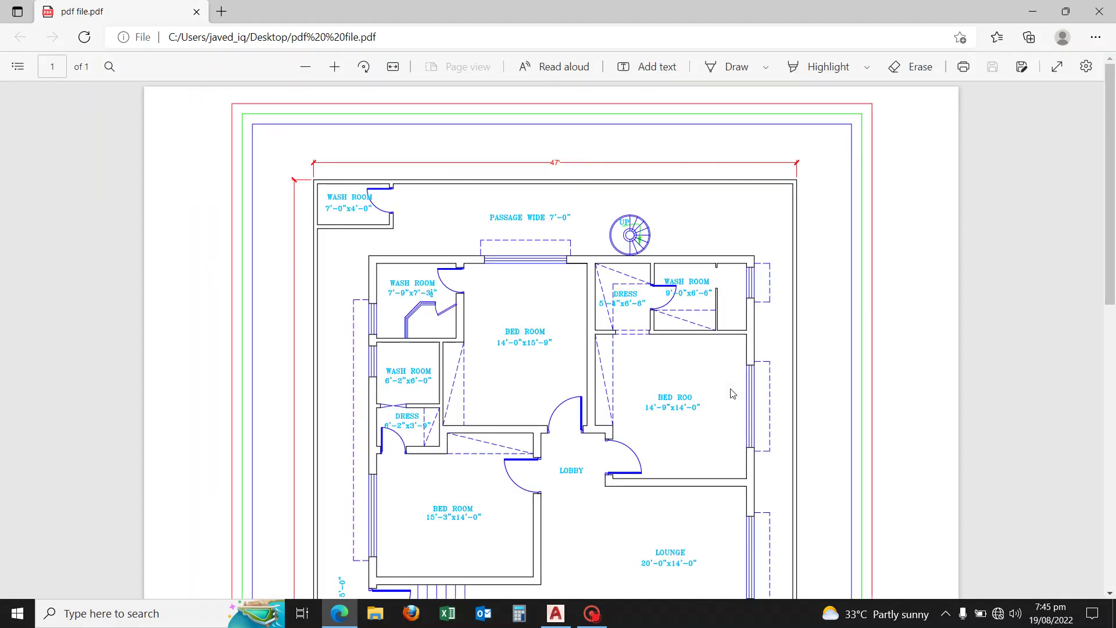
# Scroll through pdf file.pdf in Edge to check the colour plan and GROUND FLOOR title.
pyautogui.scroll(-3, 698, 383)
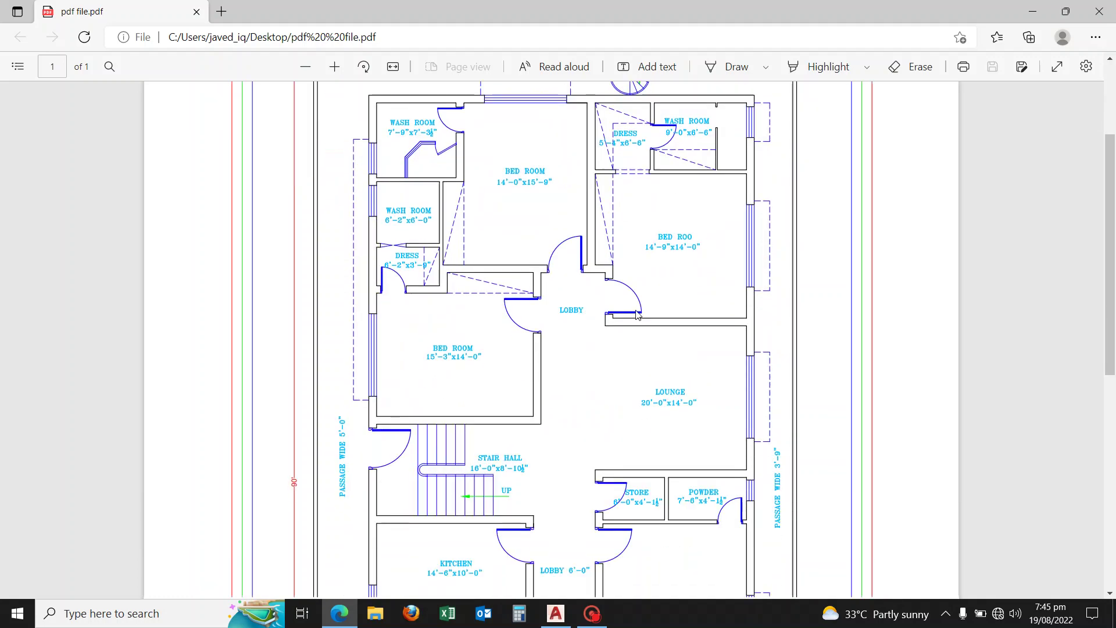
pyautogui.scroll(-3, 639, 372)
pyautogui.scroll(-2, 591, 359)
pyautogui.scroll(-2, 581, 357)
pyautogui.scroll(-1, 558, 349)
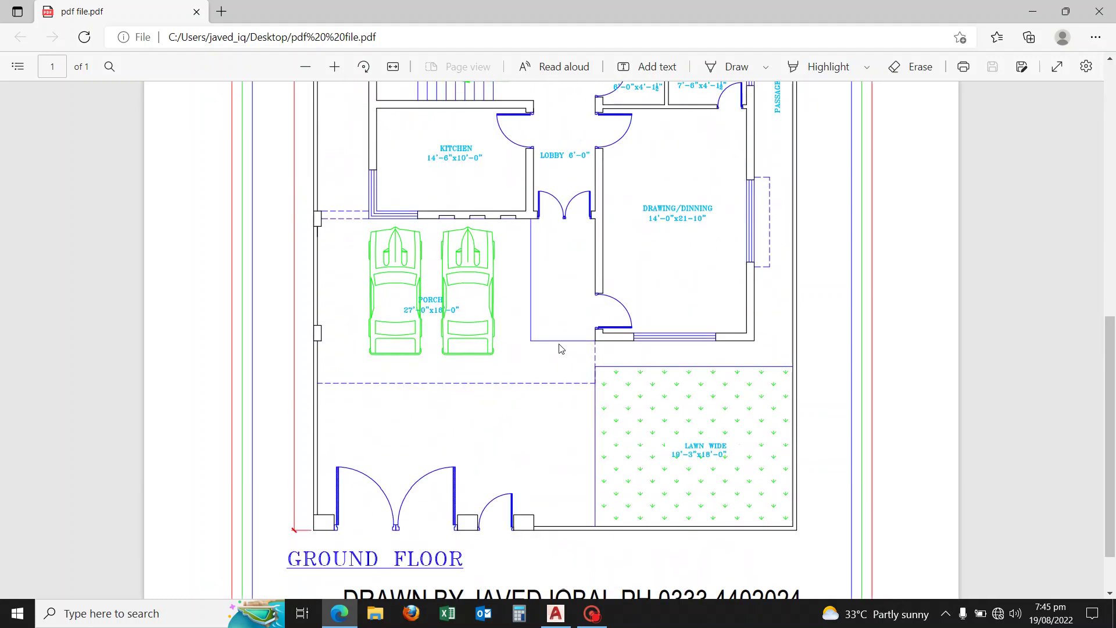
pyautogui.scroll(-1, 558, 347)
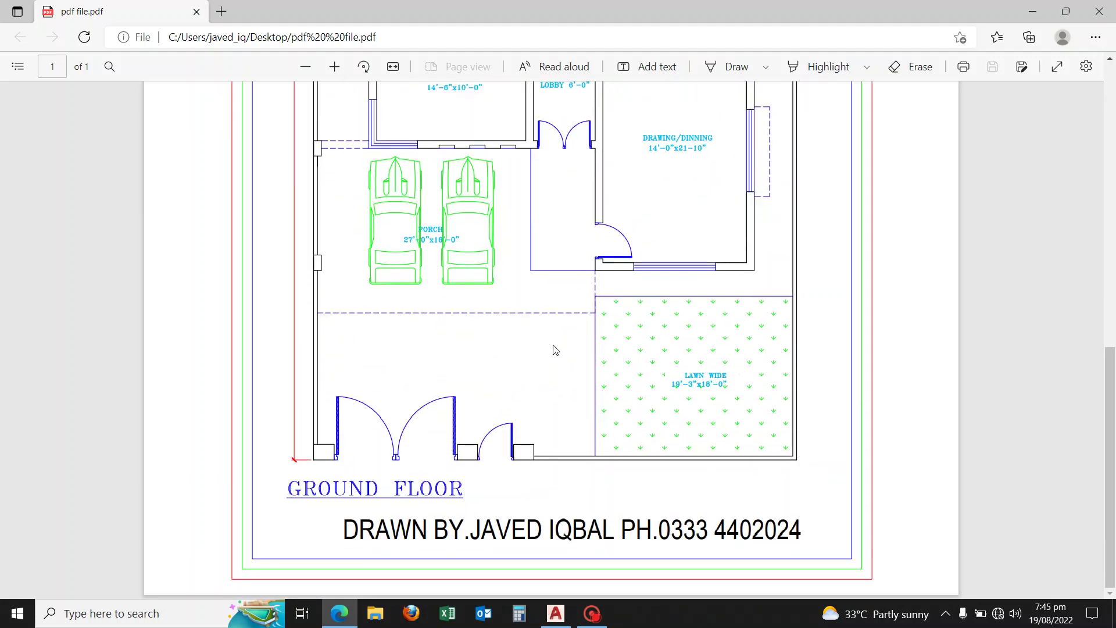
pyautogui.scroll(5, 553, 349)
pyautogui.scroll(10, 558, 337)
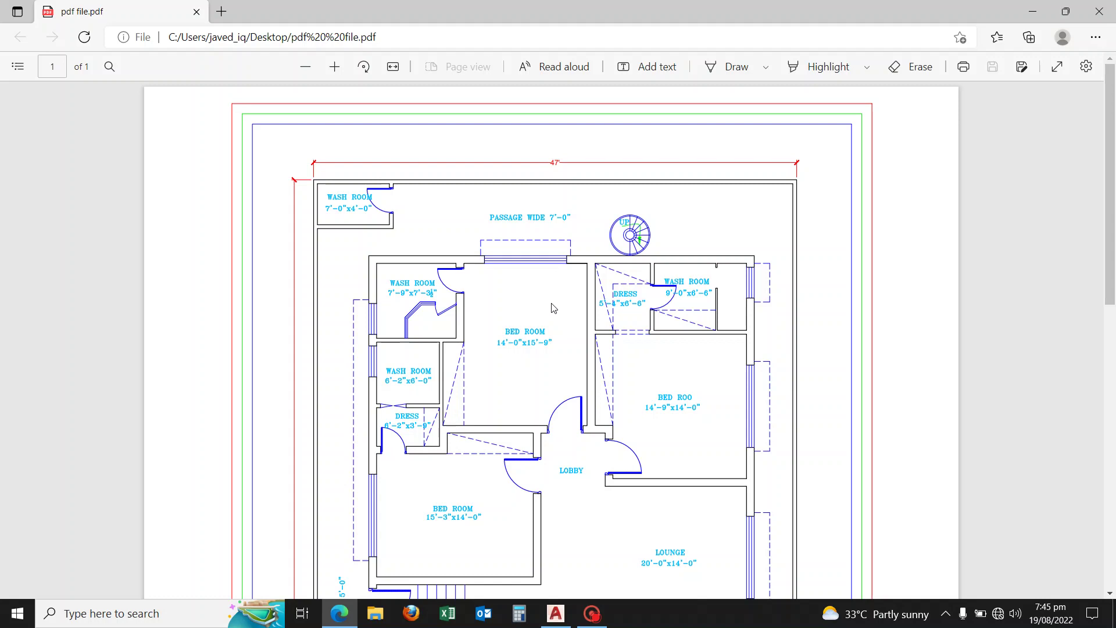
pyautogui.scroll(-3, 544, 326)
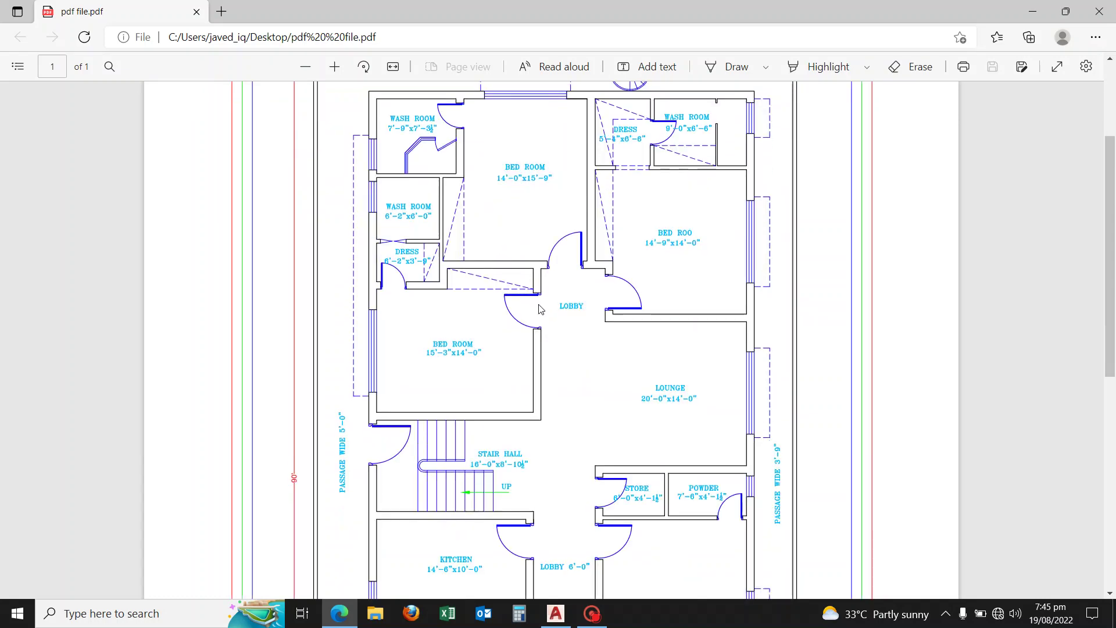
pyautogui.scroll(-5, 535, 382)
pyautogui.scroll(-3, 550, 438)
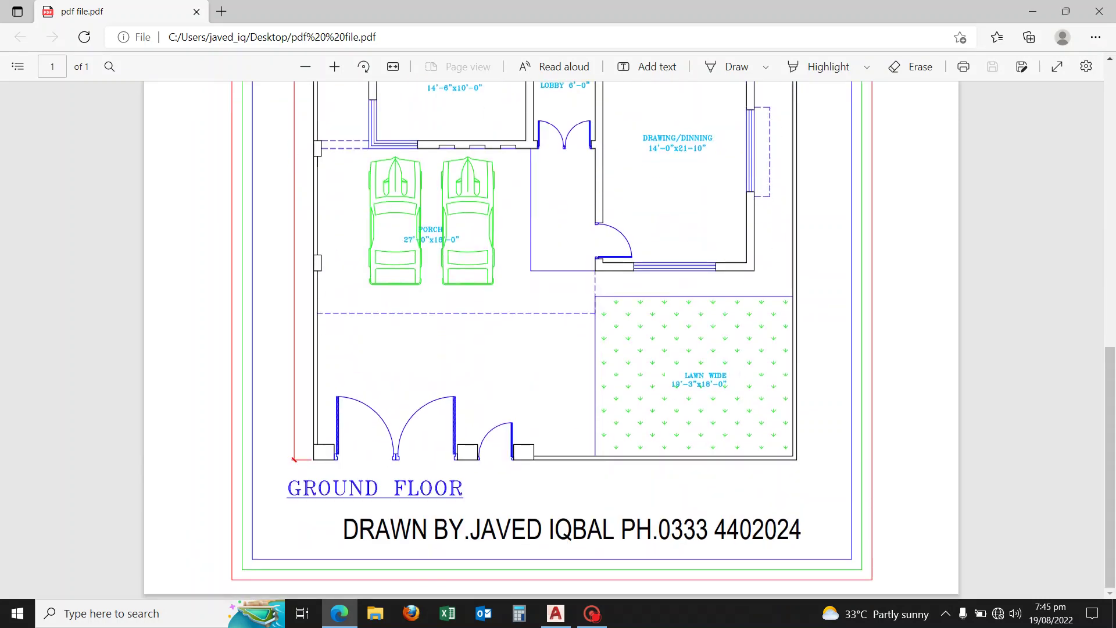